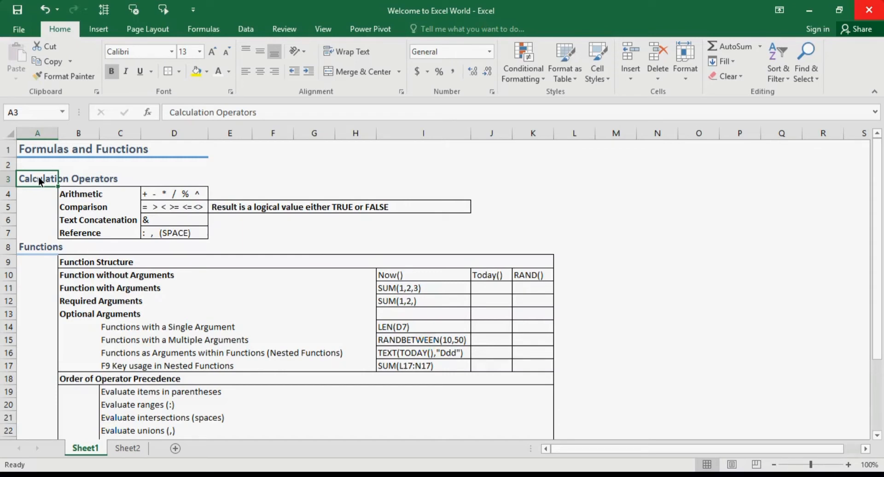
# - Go through the calculation operator categories in B4:B7, from Arithmetic down to Reference and back up to Arithmetic
pyautogui.click(81, 197)
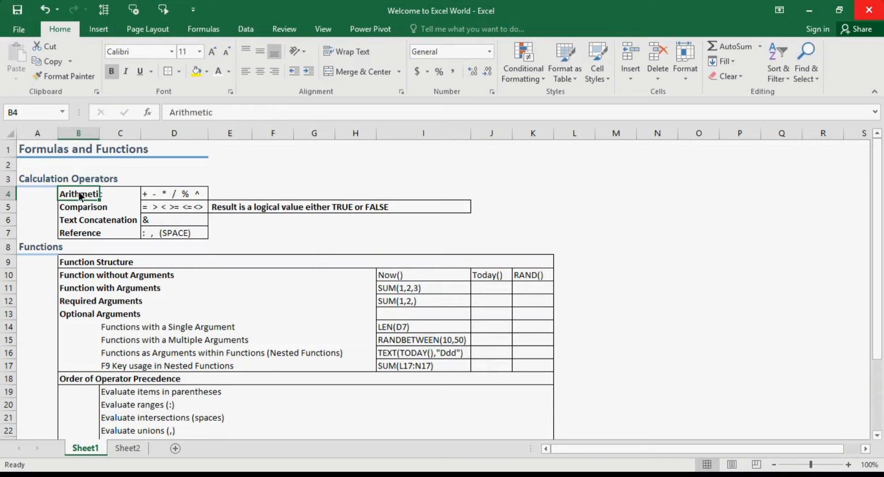
pyautogui.press('Down')
pyautogui.press('Down')
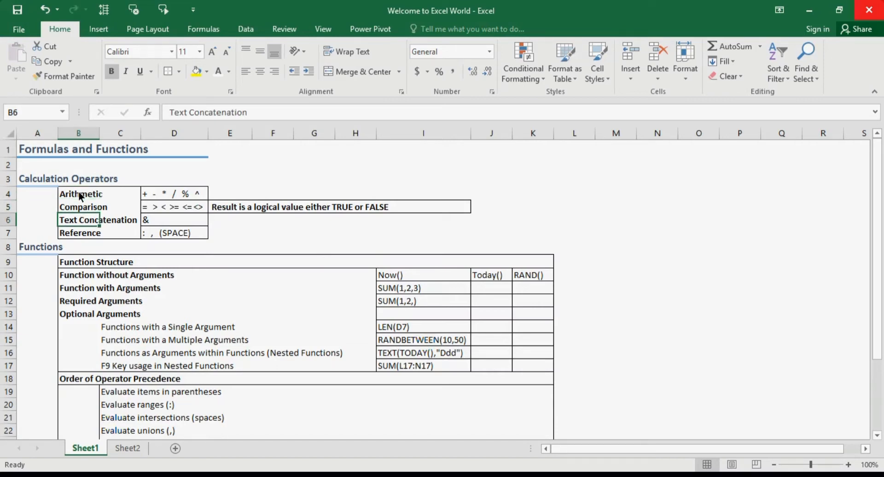
pyautogui.press('Down')
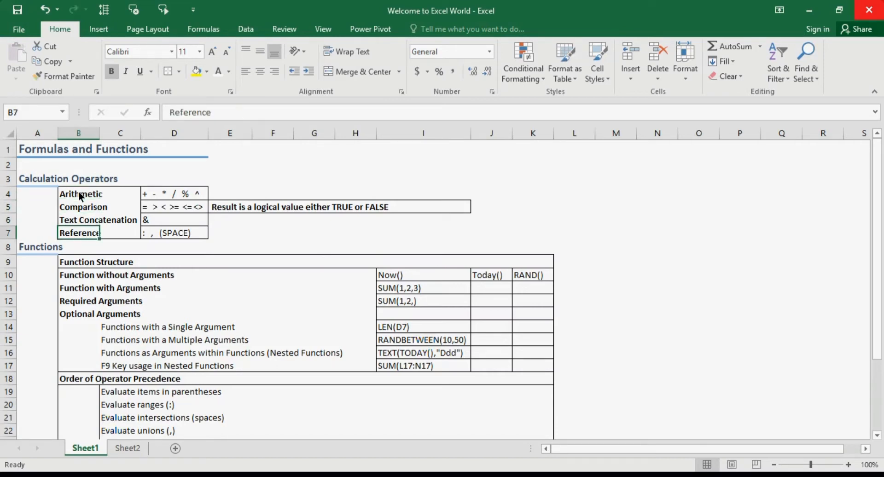
pyautogui.press('Up')
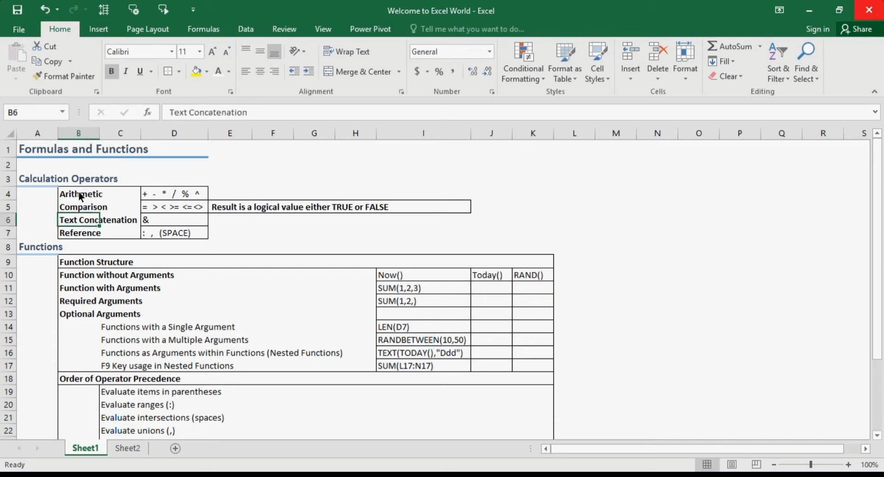
pyautogui.press('Up')
pyautogui.press('Up')
# - Examine the operator symbols listed in column D for the arithmetic, comparison and reference categories
pyautogui.press('Right')
pyautogui.press('Right')
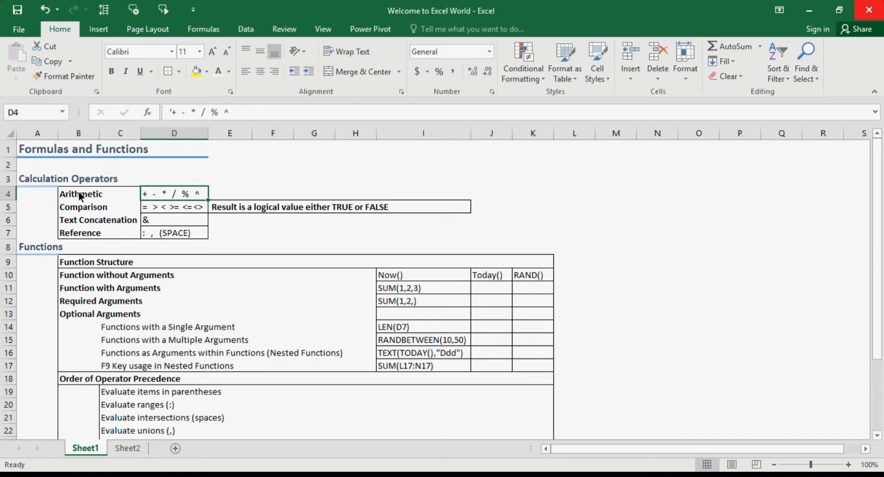
pyautogui.press('Left')
pyautogui.press('Down')
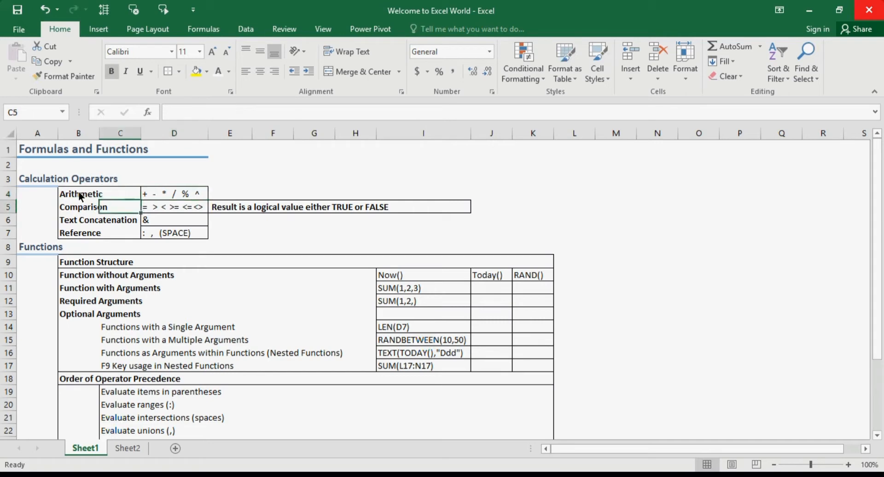
pyautogui.press('Right')
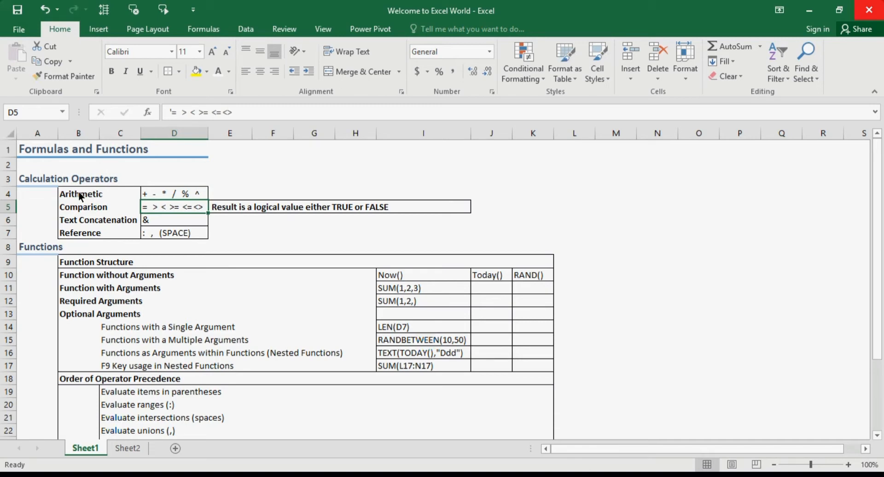
pyautogui.click(107, 232)
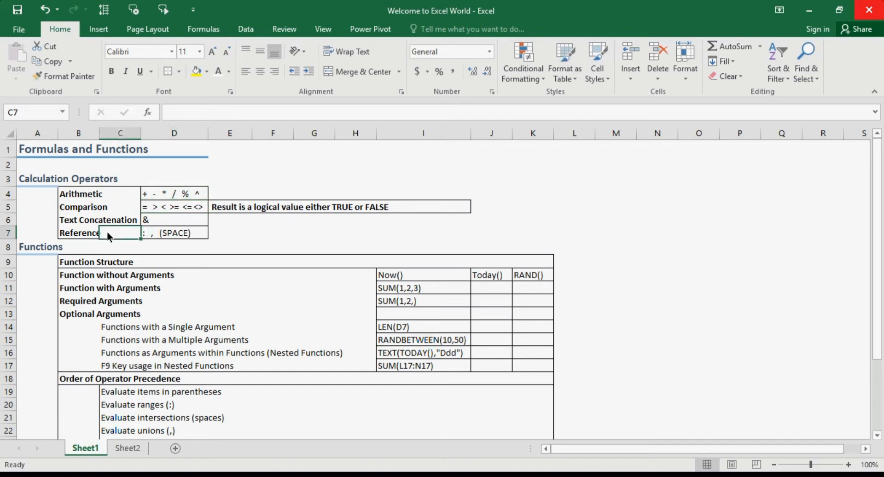
pyautogui.click(164, 237)
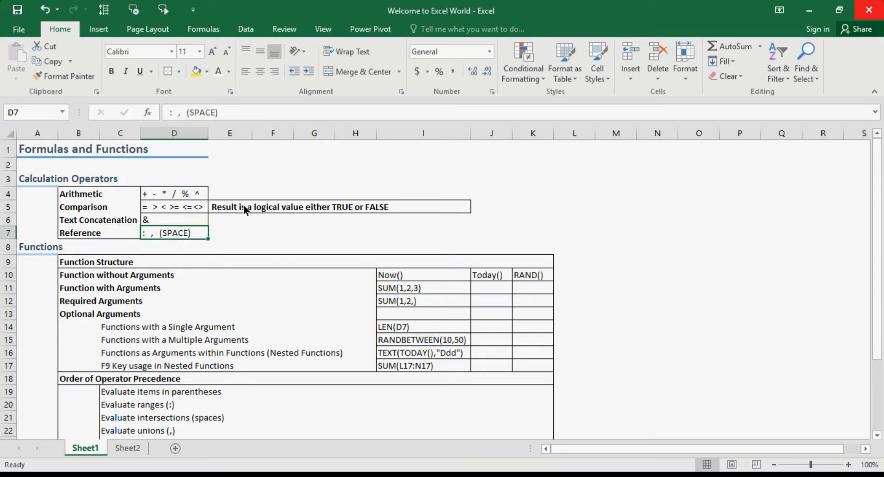
pyautogui.click(170, 195)
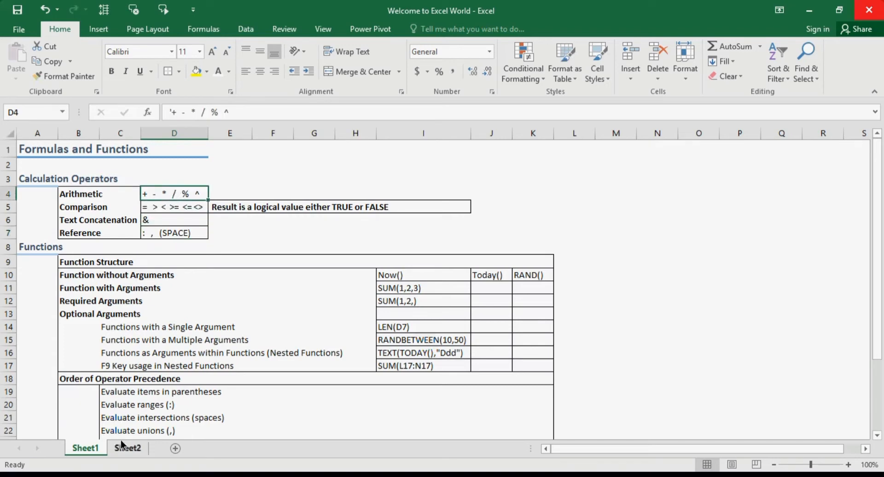
# - On Sheet2, examine the arithmetic operator formulas in A4 through F4 one cell at a time
pyautogui.click(134, 455)
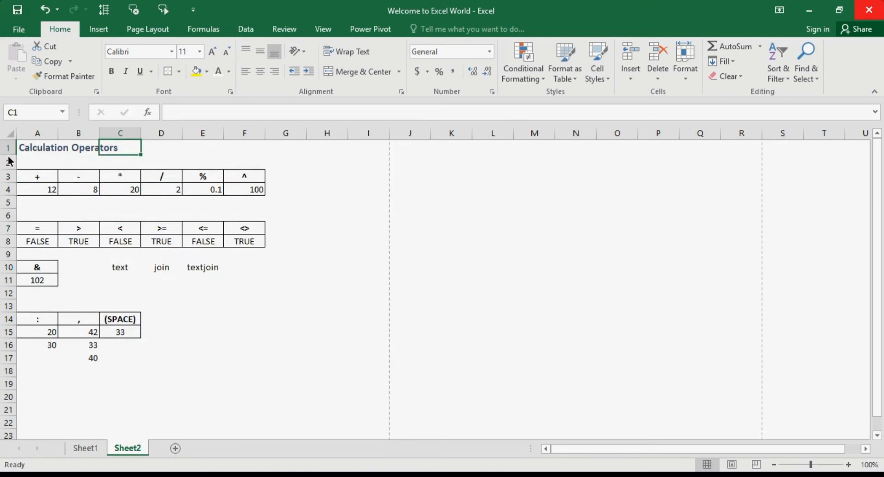
pyautogui.click(50, 193)
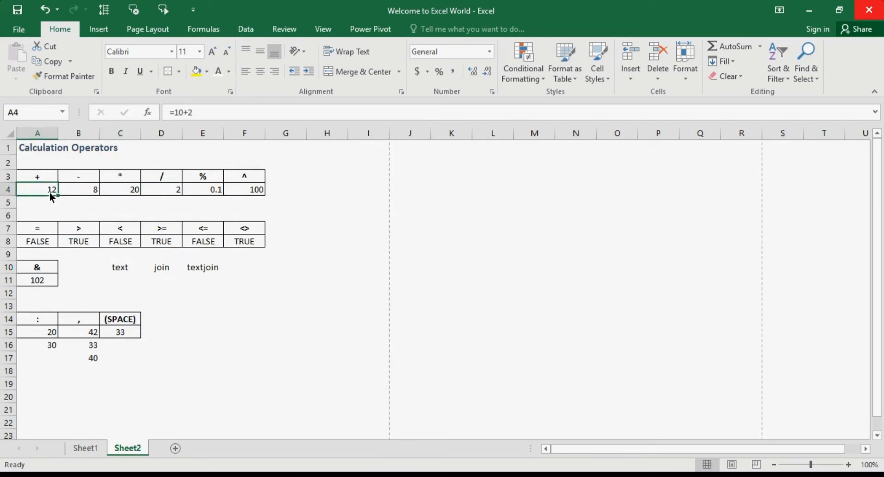
pyautogui.click(41, 178)
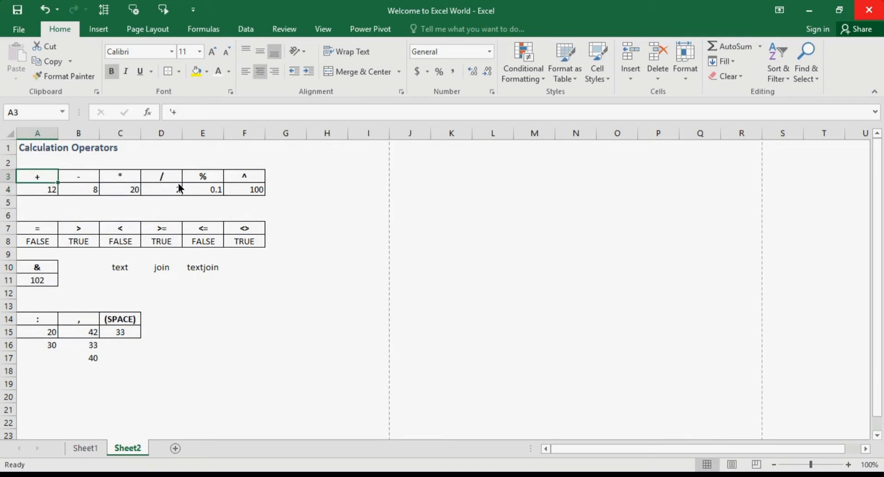
pyautogui.click(43, 193)
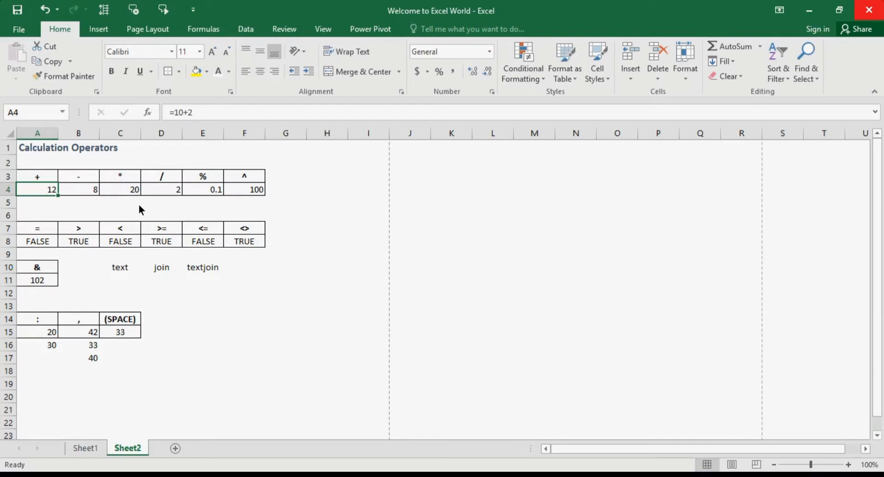
pyautogui.press('Right')
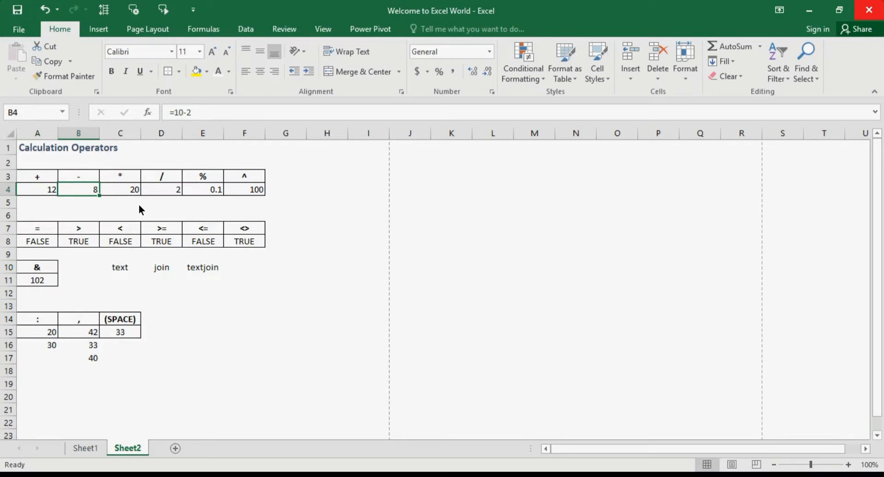
pyautogui.press('Right')
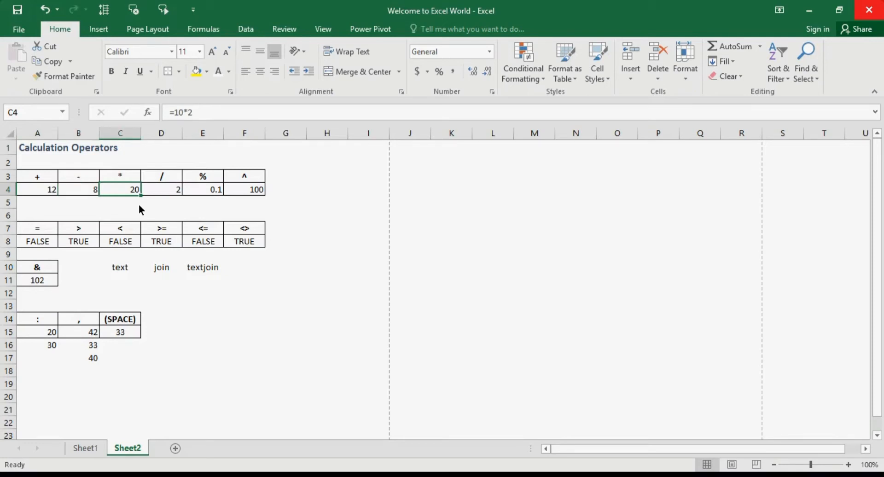
pyautogui.press('Right')
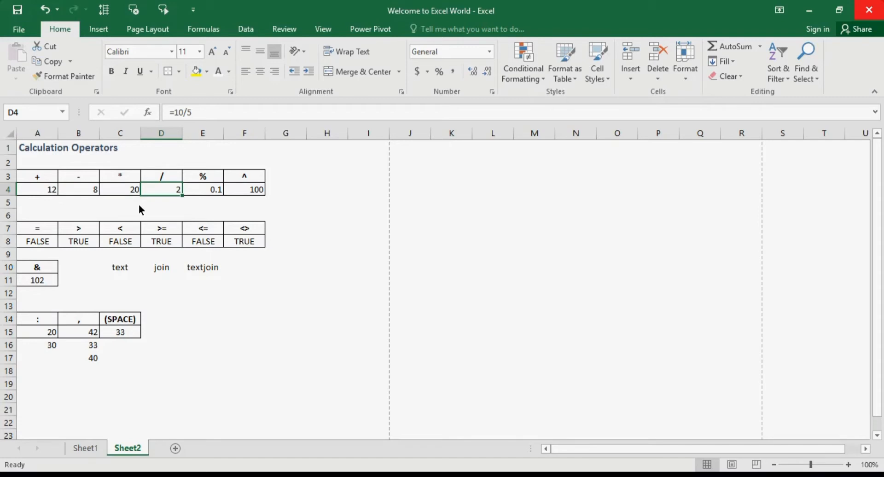
pyautogui.press('Right')
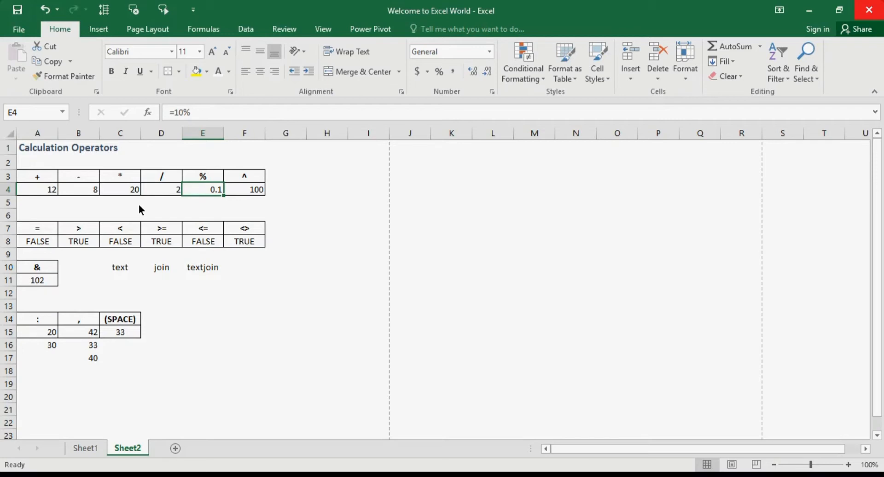
pyautogui.press('Right')
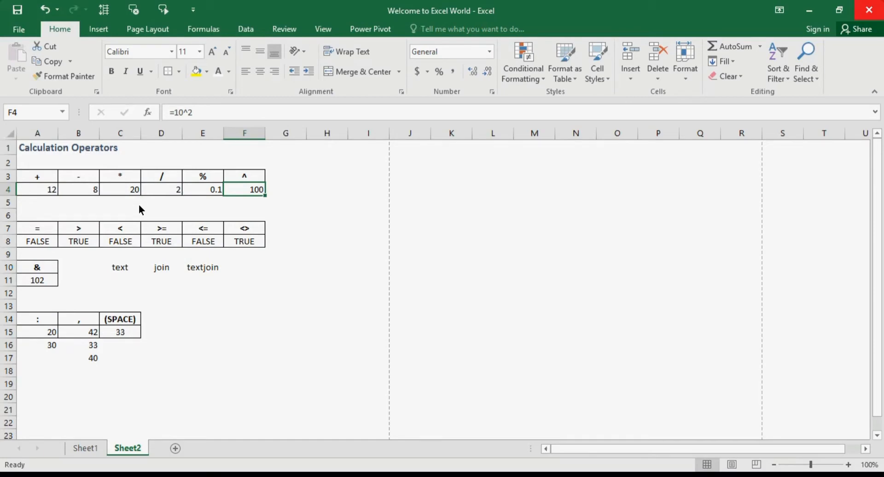
# - Select the whole row of arithmetic results, A4:F4, to review it together, and return to A4
pyautogui.press('Left')
pyautogui.press('Left')
pyautogui.press('Left')
pyautogui.press('Left')
pyautogui.press('Left')
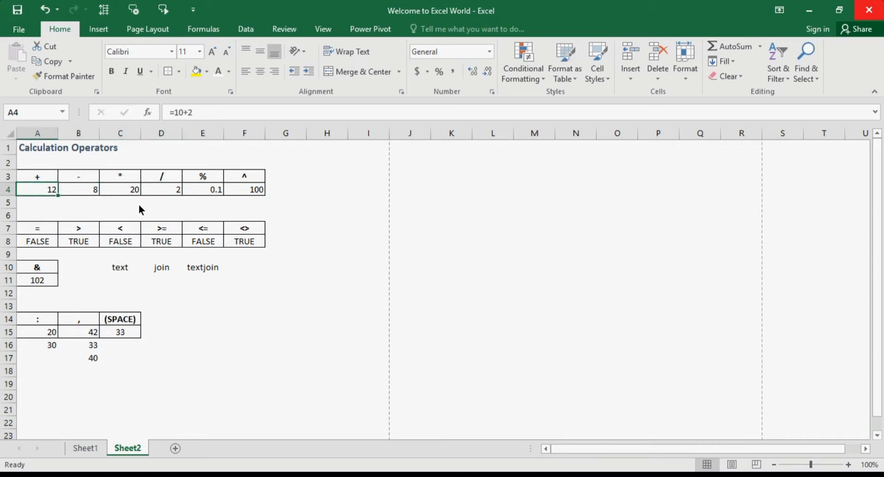
pyautogui.hotkey('shift', 'Right')
pyautogui.hotkey('shift', 'Right')
pyautogui.hotkey('shift', 'Right')
pyautogui.hotkey('shift', 'Right')
pyautogui.hotkey('shift', 'Right')
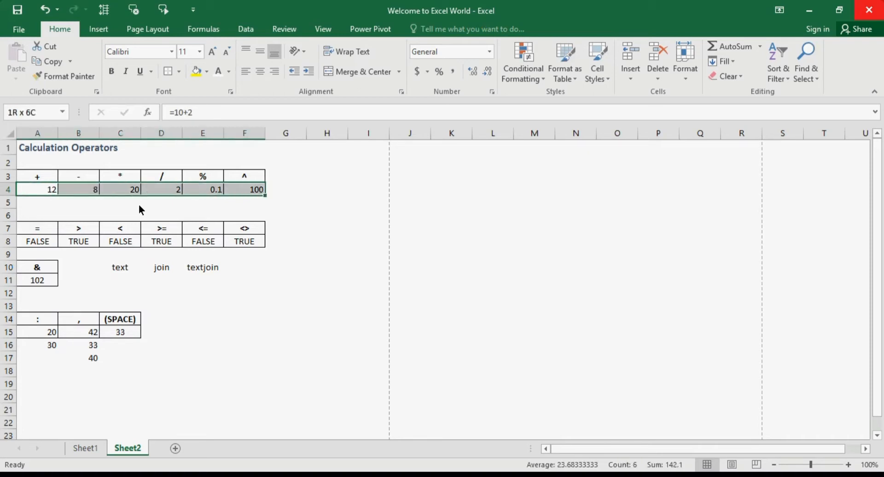
pyautogui.press('Left')
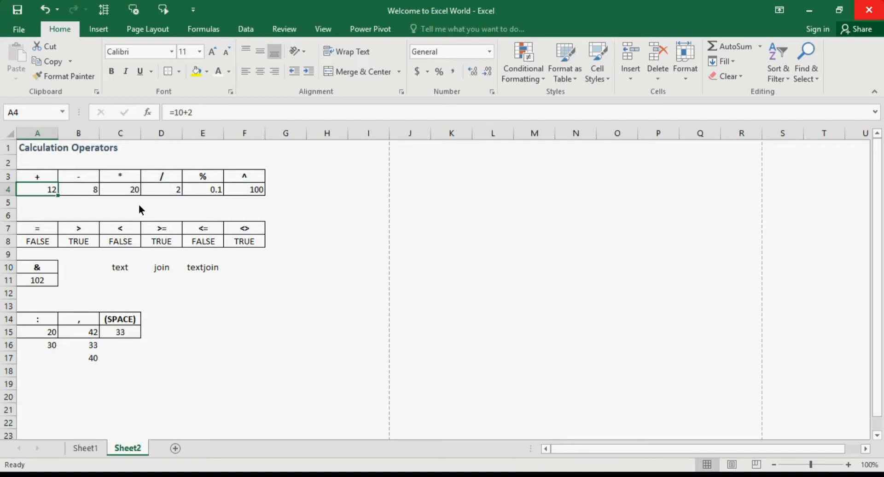
# - Examine the comparison operator formulas in A8 through F8, starting from the equals sign heading in A7
pyautogui.click(44, 227)
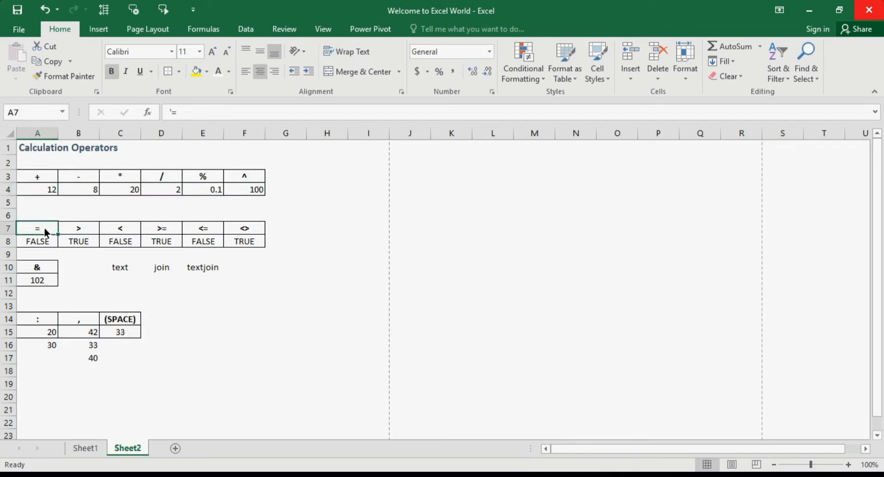
pyautogui.press('Down')
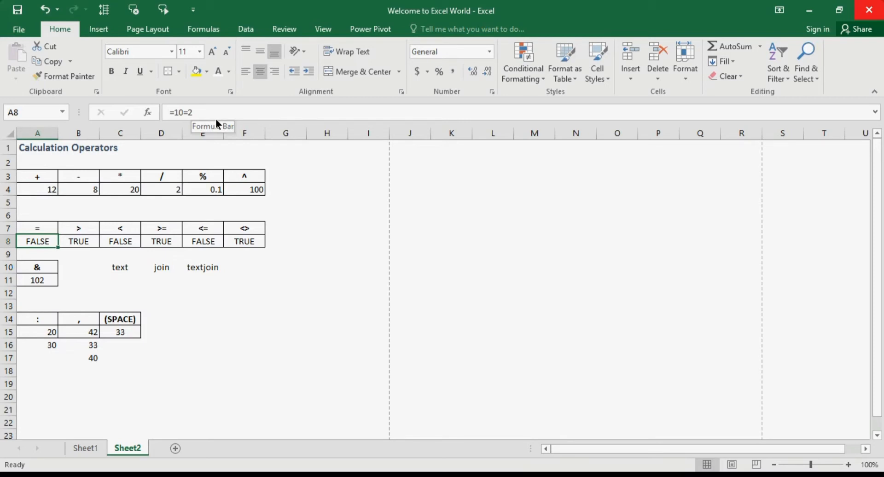
pyautogui.press('Right')
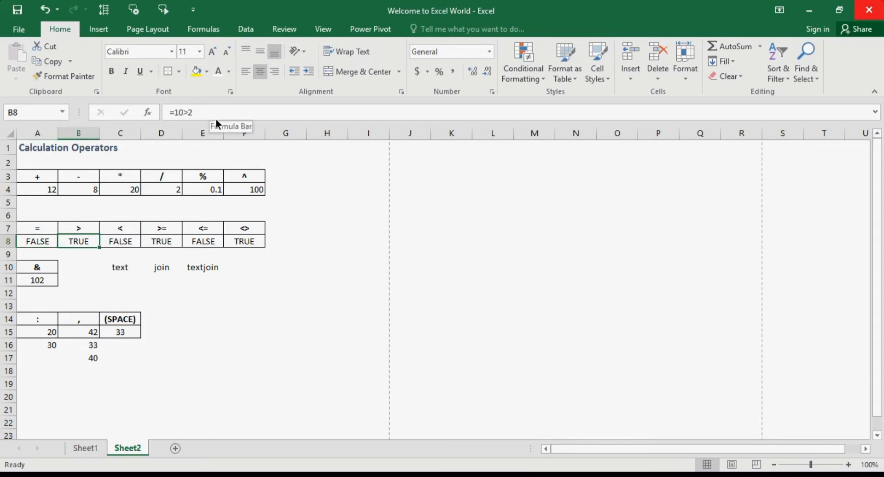
pyautogui.press('Right')
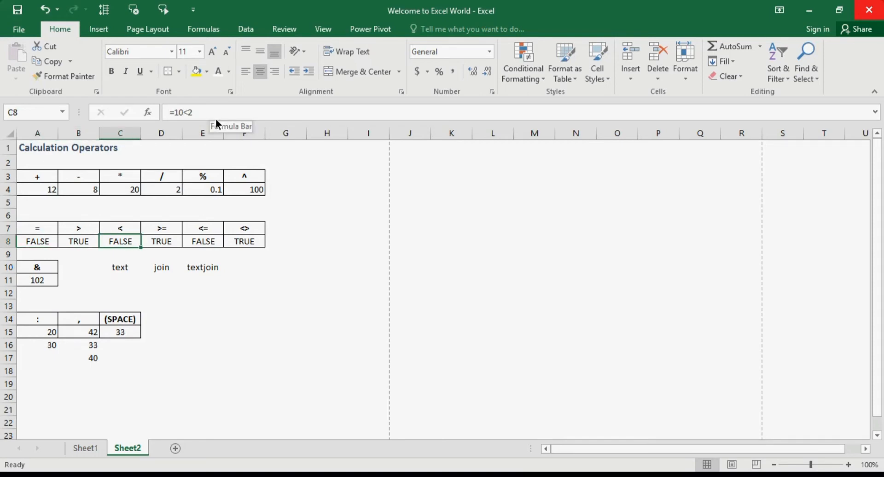
pyautogui.press('Right')
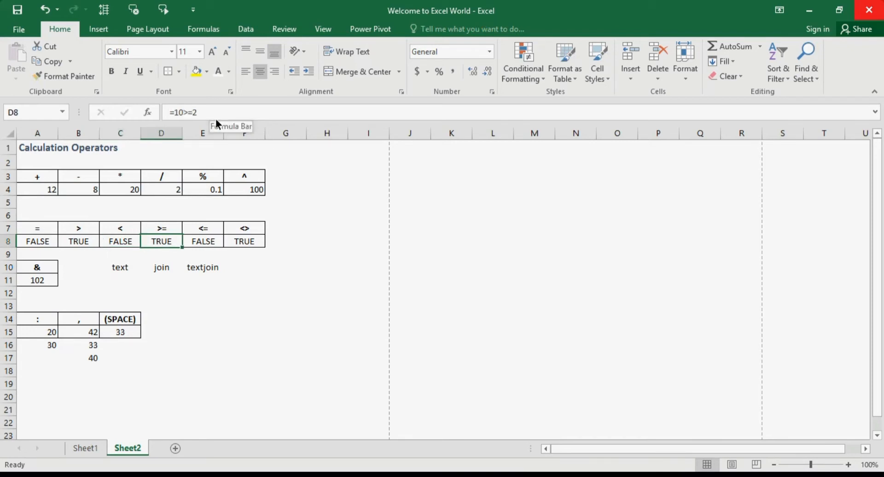
pyautogui.press('Right')
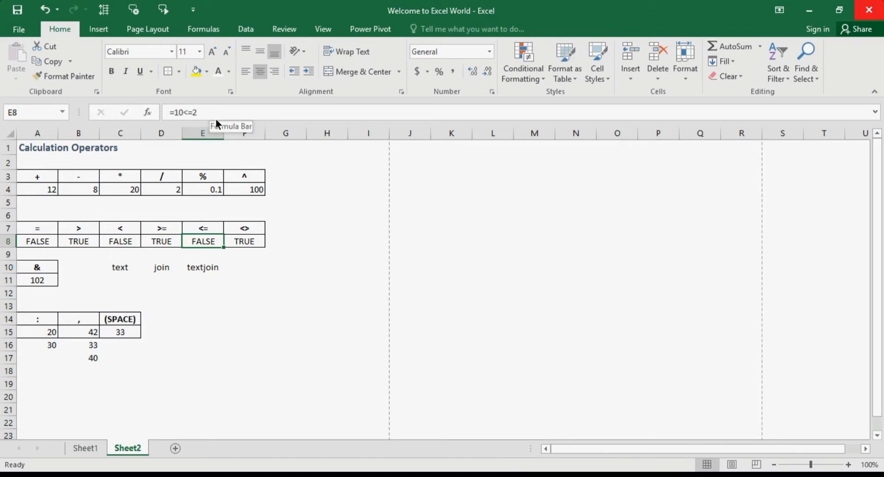
pyautogui.press('Right')
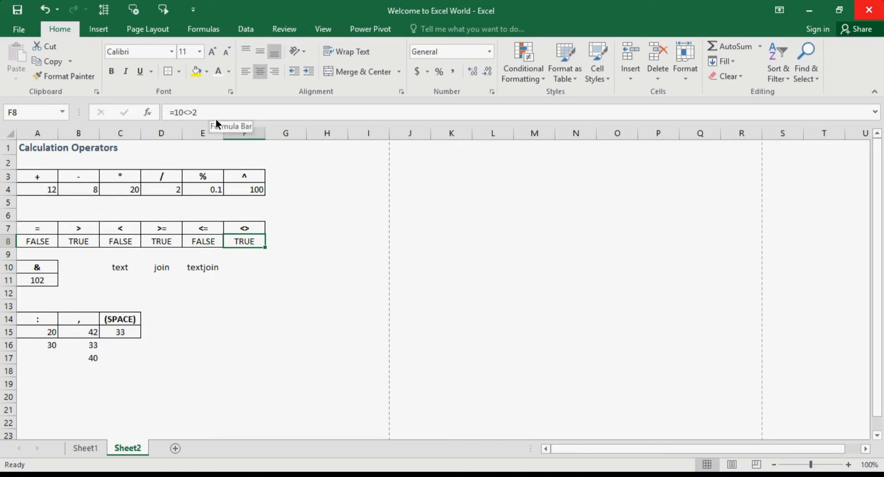
# - Go over the row 8 comparison results a second time, from A8 across to F8
pyautogui.press('Left')
pyautogui.press('Home')
pyautogui.press('Right')
pyautogui.press('Right')
pyautogui.press('Right')
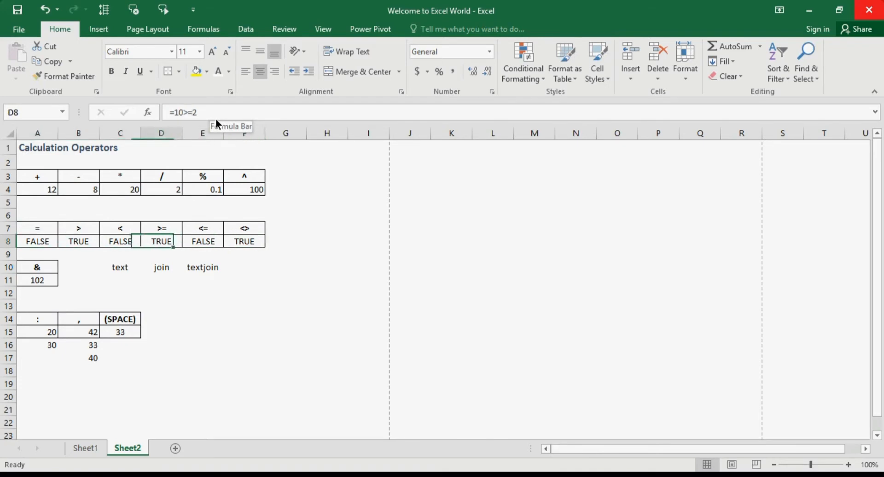
pyautogui.press('Right')
pyautogui.press('Right')
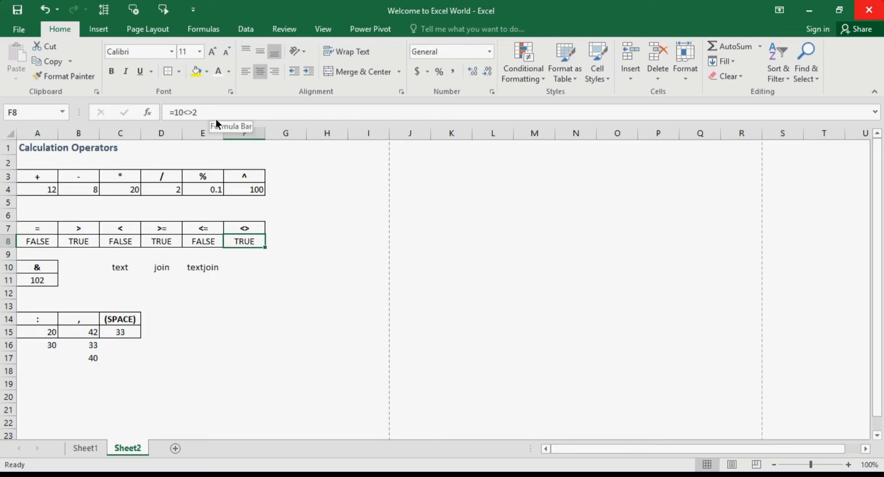
# - Examine the text concatenation formulas, first the one under the & heading in A11 and the one in E10
pyautogui.press('Left')
pyautogui.press('Left')
pyautogui.press('Left')
pyautogui.press('Left')
pyautogui.press('Left')
pyautogui.press('Down')
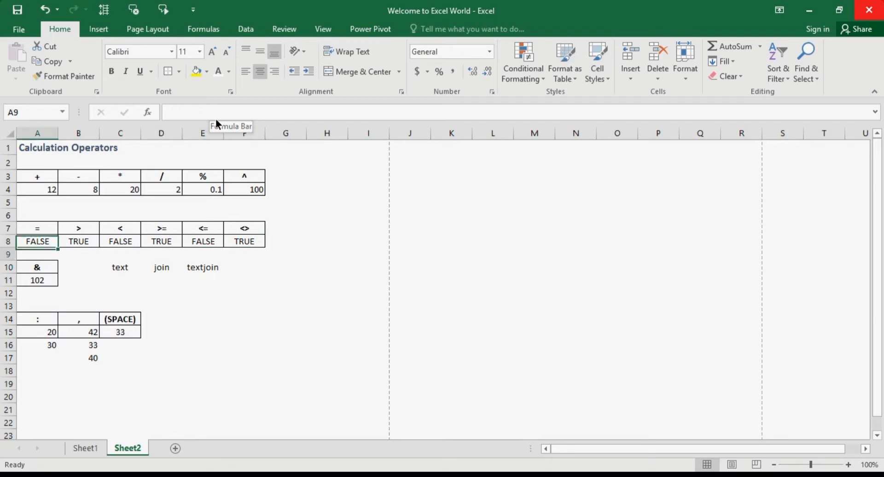
pyautogui.press('Down')
pyautogui.press('Down')
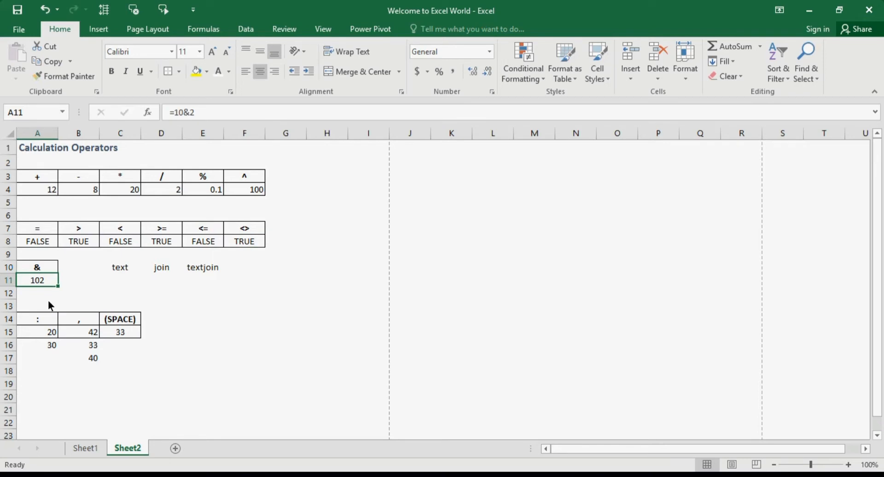
pyautogui.press('Right')
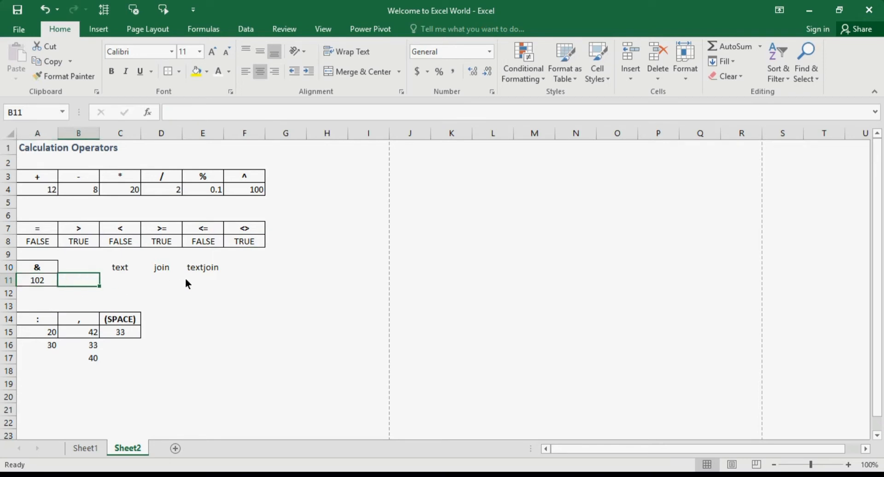
pyautogui.click(214, 264)
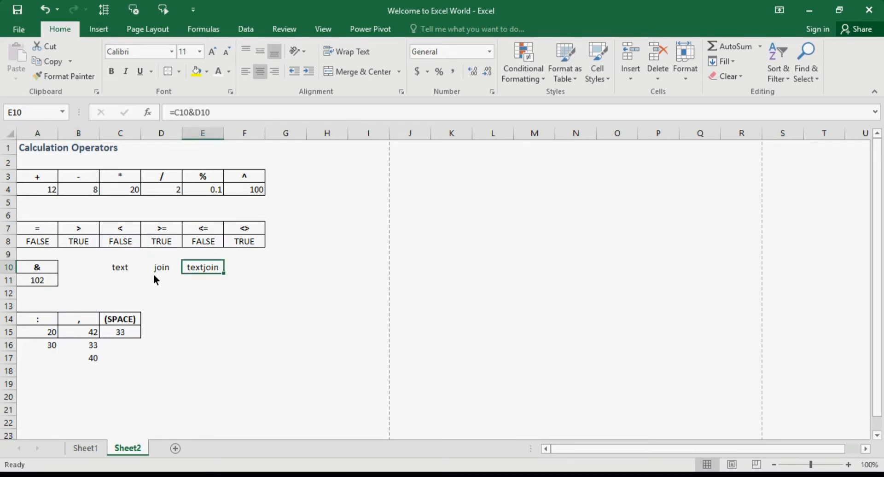
# - Open the E10 formula to examine how & joins cells C10 and D10, and leave it as it is
pyautogui.doubleClick(184, 272)
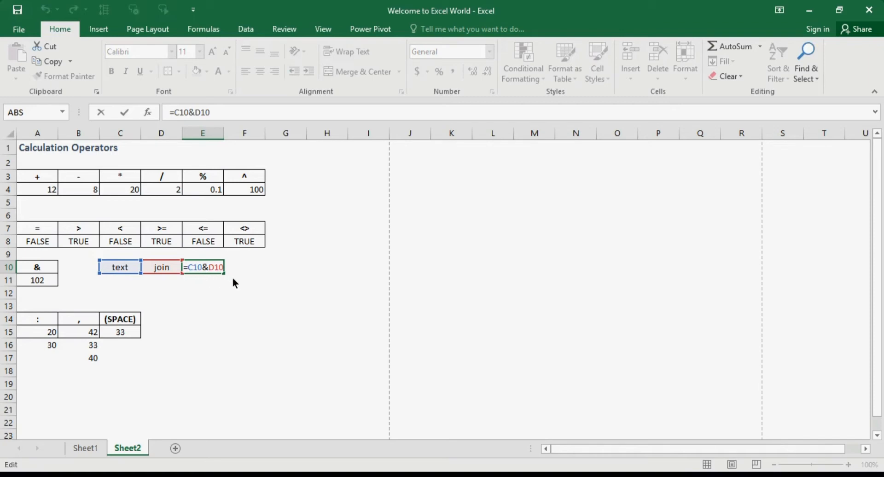
pyautogui.press('Tab')
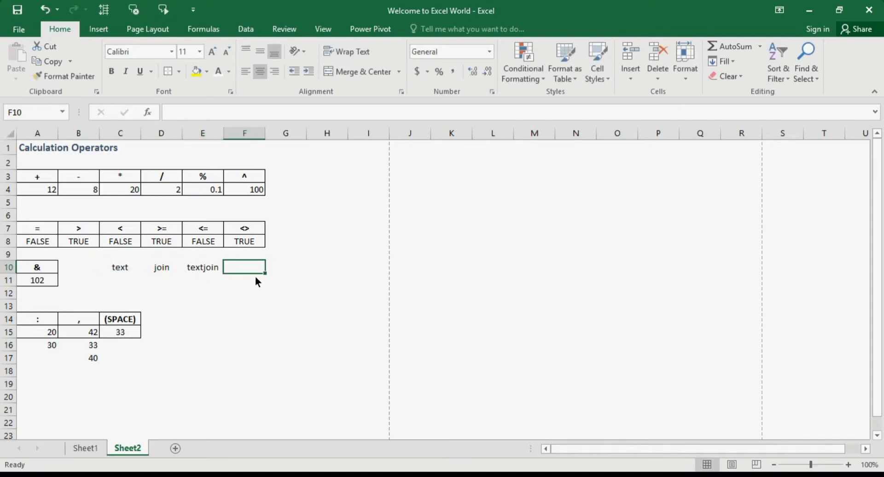
pyautogui.click(209, 270)
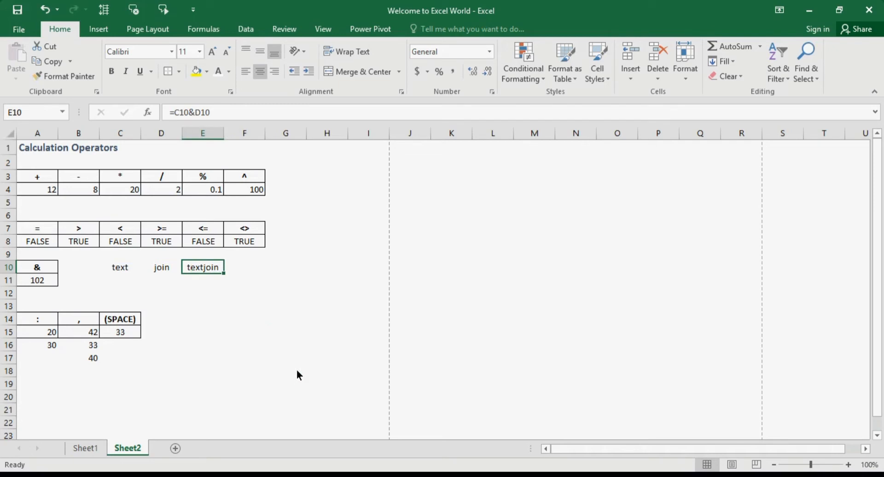
pyautogui.click(121, 276)
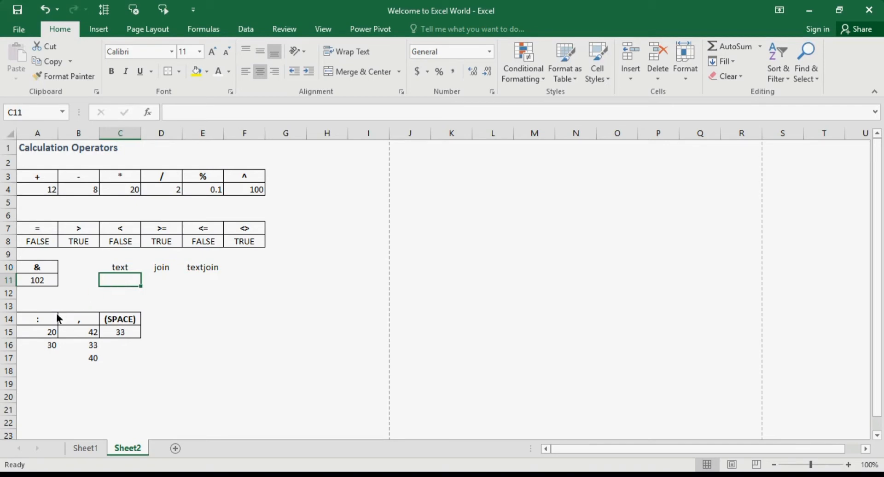
# - Check the reference operators in the Sheet1 overview and examine the range formula under the colon heading in A15 of Sheet2
pyautogui.click(85, 446)
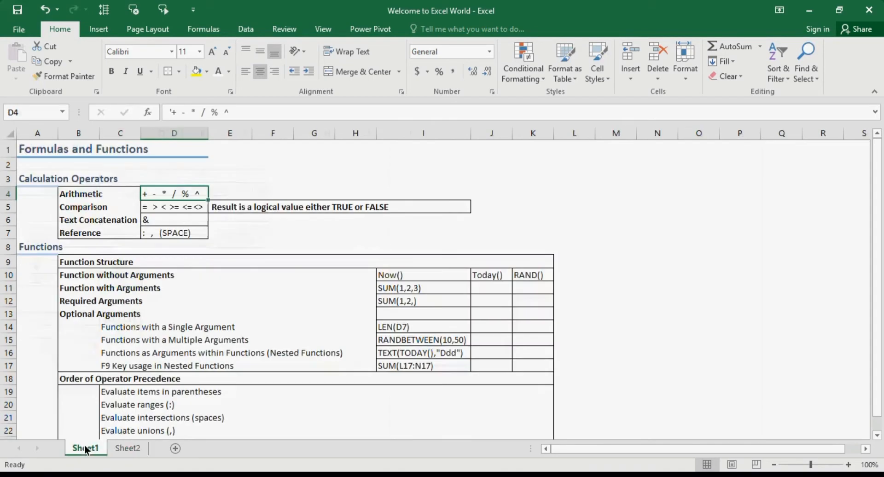
pyautogui.click(126, 449)
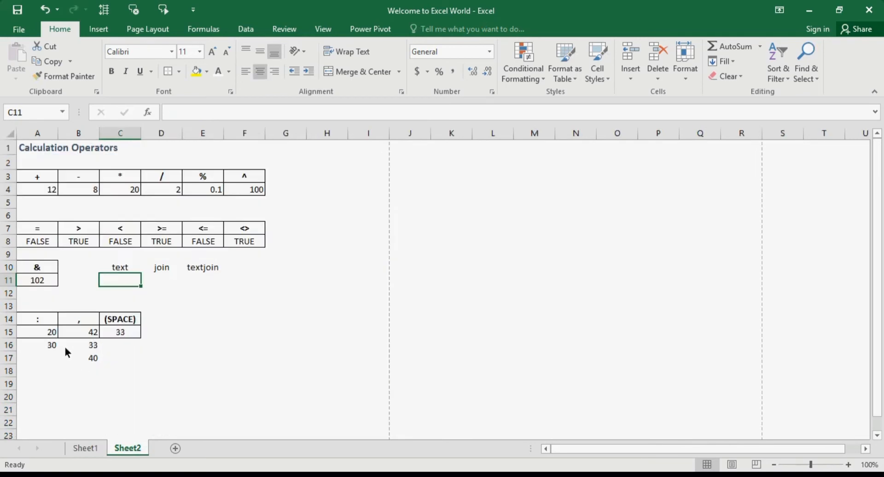
pyautogui.click(41, 329)
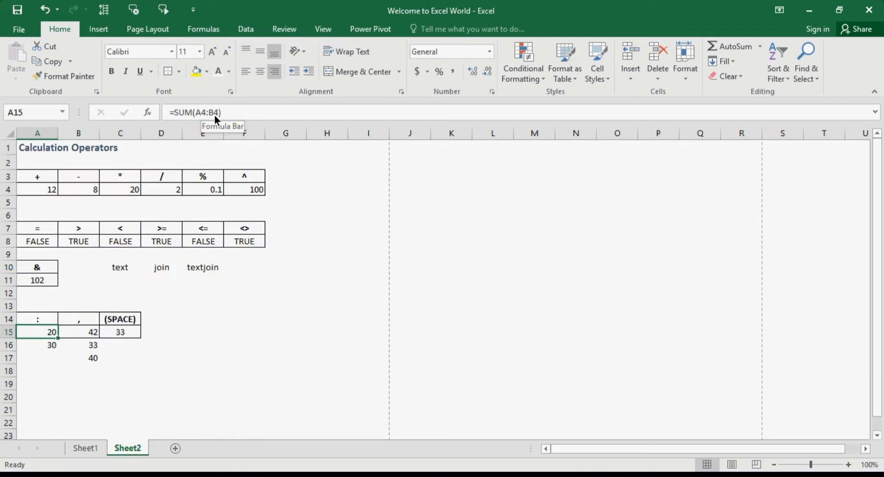
# - Replace the second range in the B15 SUM formula with D4:E4, making it =SUM(A4:B4,D4:E4)
pyautogui.press('Right')
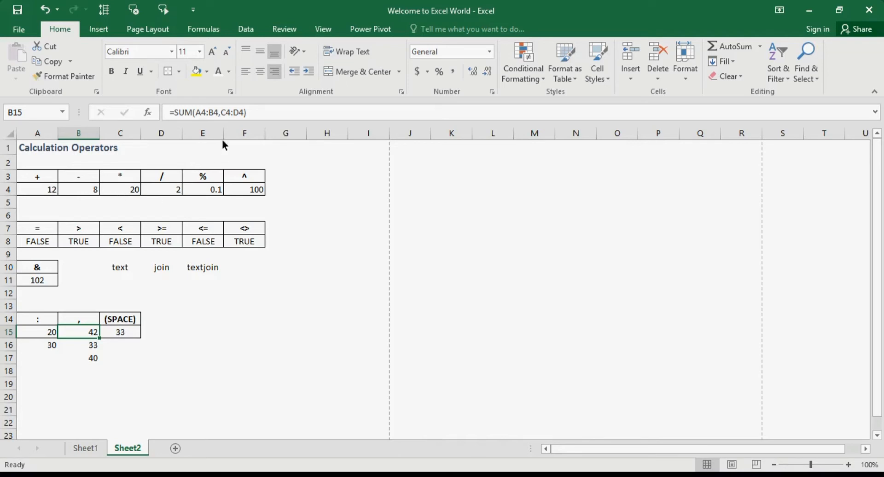
pyautogui.click(229, 119)
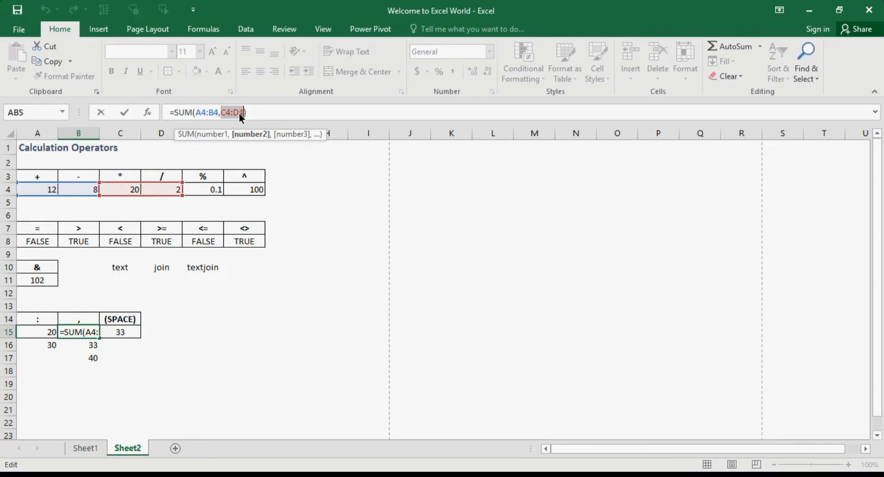
pyautogui.moveTo(156, 188); pyautogui.dragTo(194, 186)
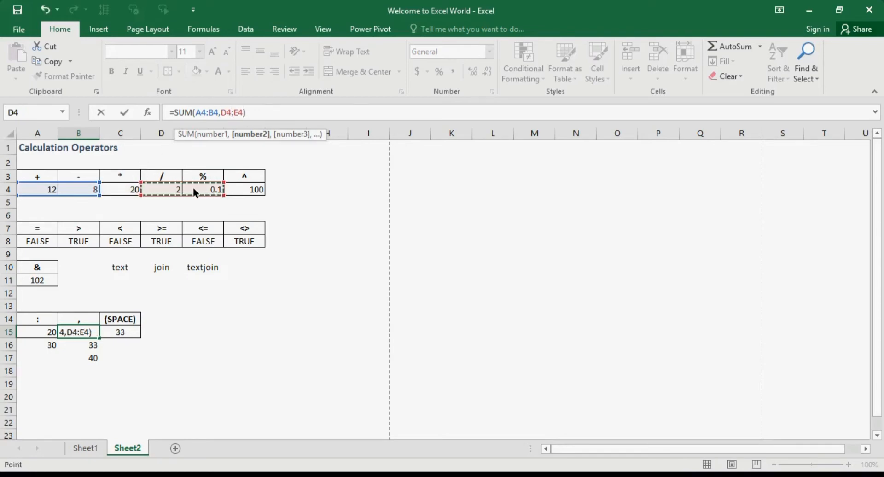
pyautogui.press('Tab')
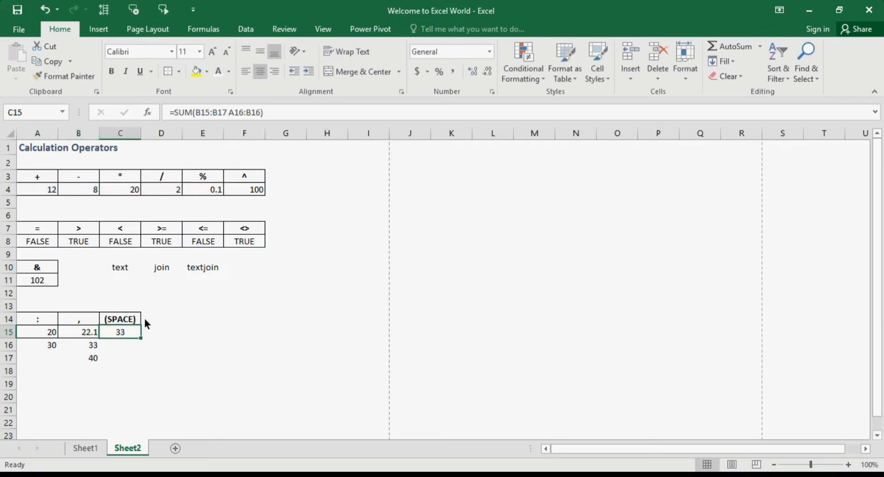
# - Check the edited formula in B15 and select A4:F4 to compare it with the arithmetic results
pyautogui.click(88, 332)
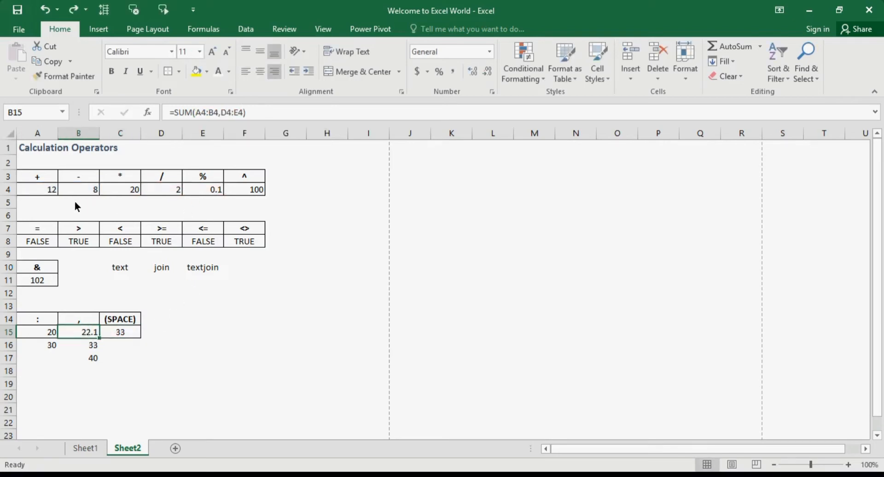
pyautogui.click(53, 189)
pyautogui.hotkey('shift', 'Right')
pyautogui.hotkey('shift', 'Right')
pyautogui.hotkey('shift', 'Right')
pyautogui.hotkey('shift', 'Right')
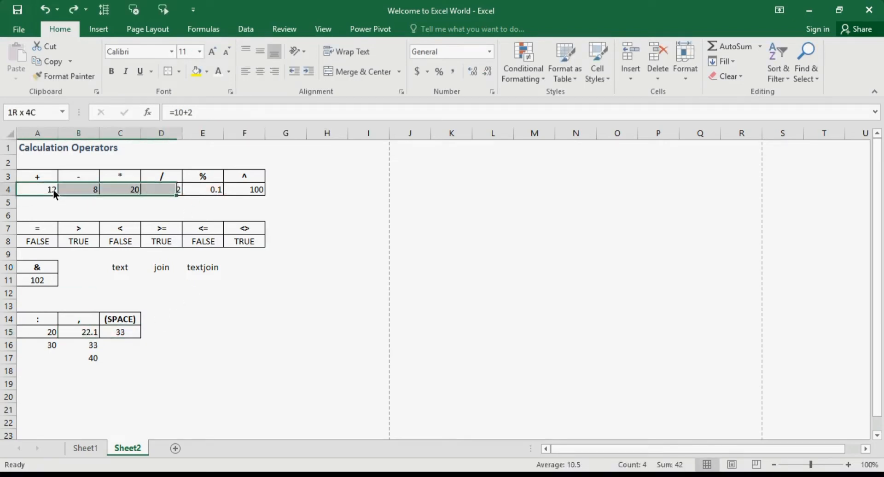
pyautogui.hotkey('shift', 'Right')
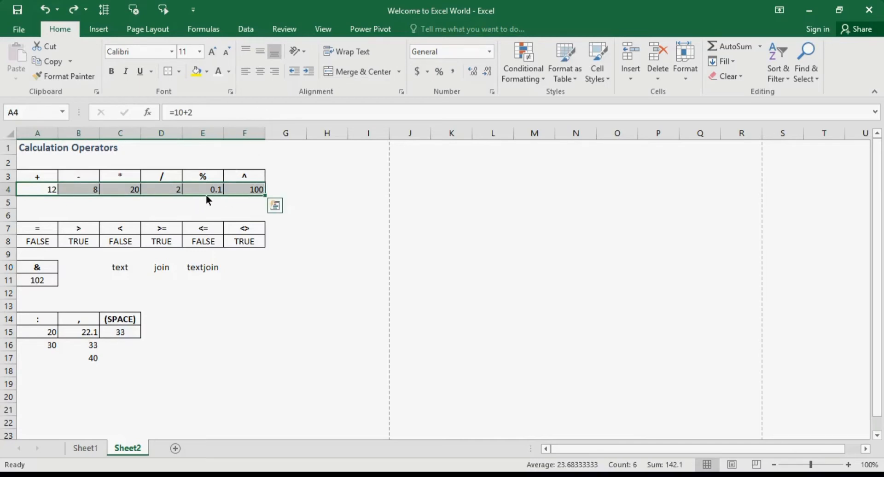
# - Re-examine the union formula in B15 together with its comma heading in B14
pyautogui.click(74, 281)
pyautogui.click(84, 333)
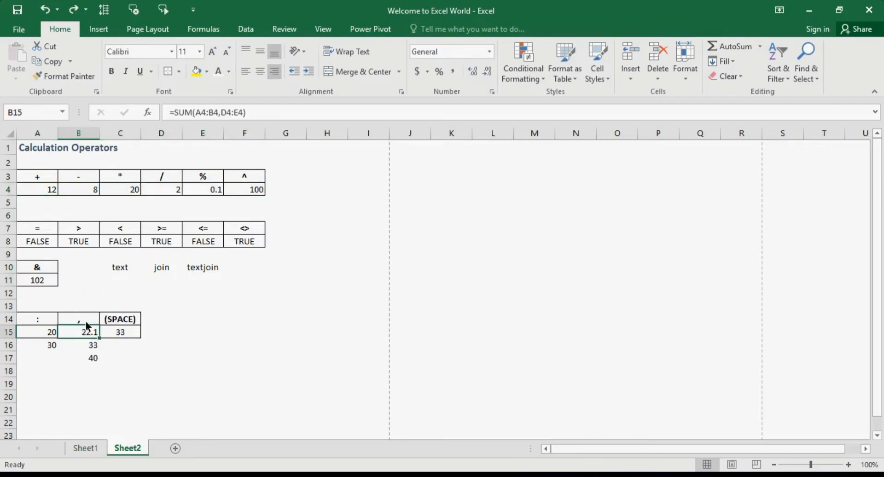
pyautogui.click(88, 320)
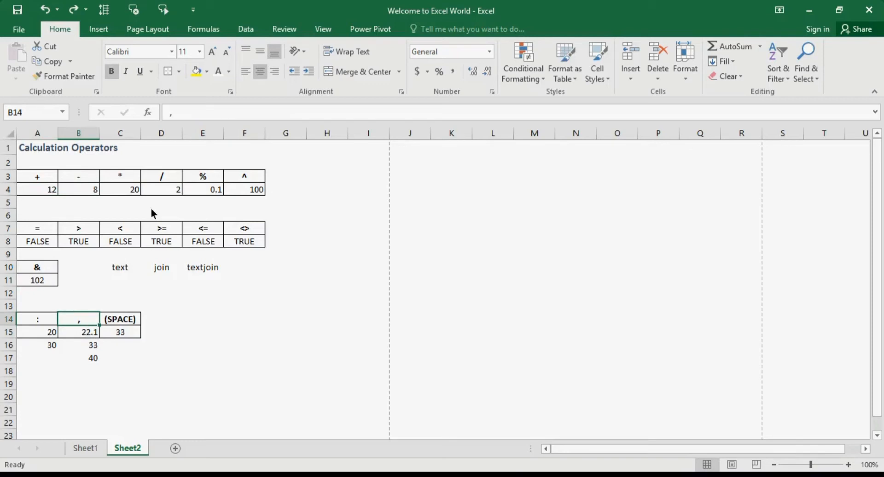
pyautogui.click(86, 332)
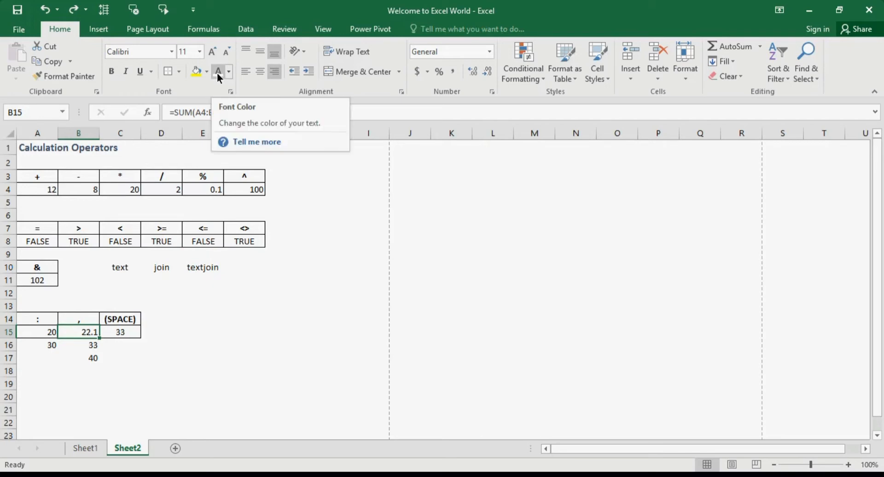
# - Examine the intersection formula in C15, with its B15:B17 and A16:B16 ranges outlined, and its (SPACE) heading
pyautogui.press('Right')
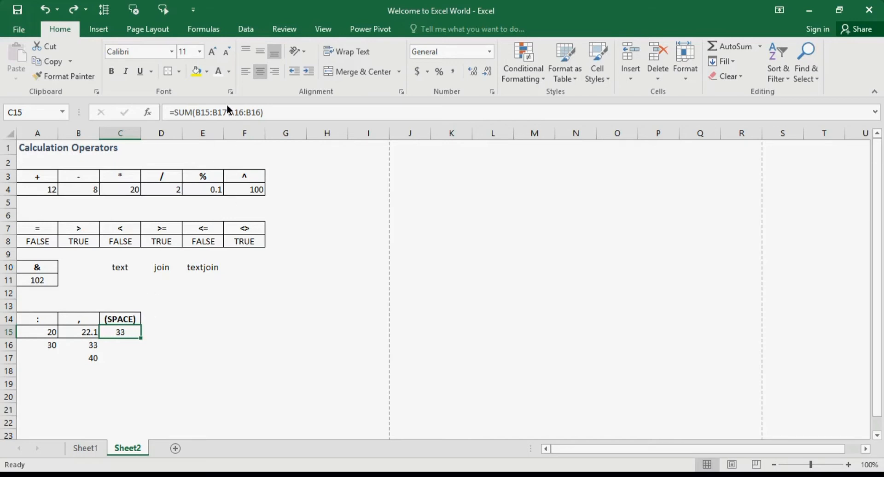
pyautogui.click(216, 114)
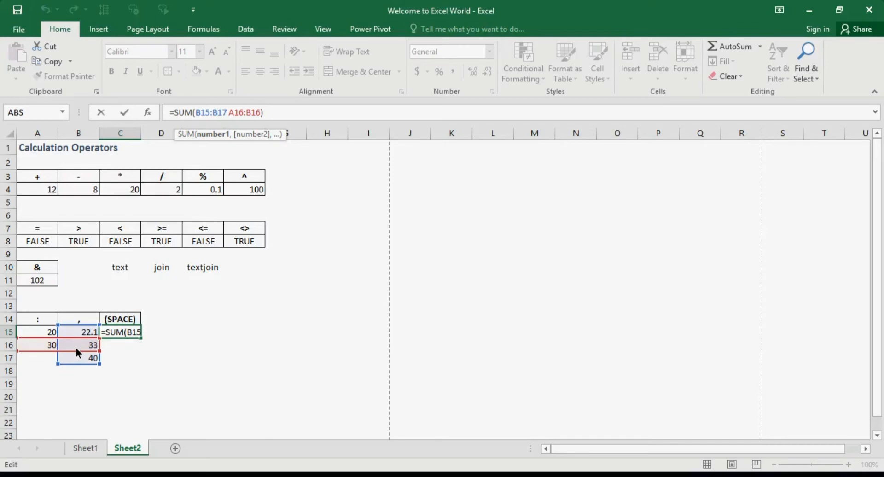
pyautogui.press('Tab')
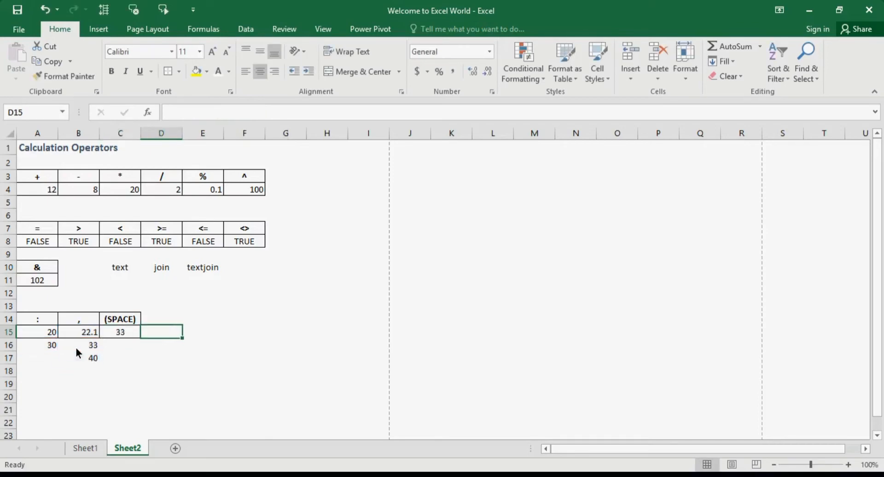
pyautogui.click(115, 328)
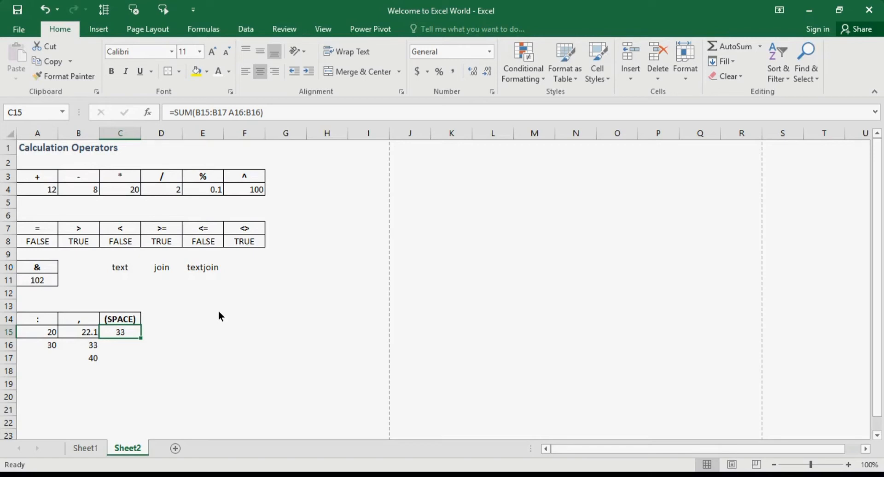
pyautogui.click(117, 318)
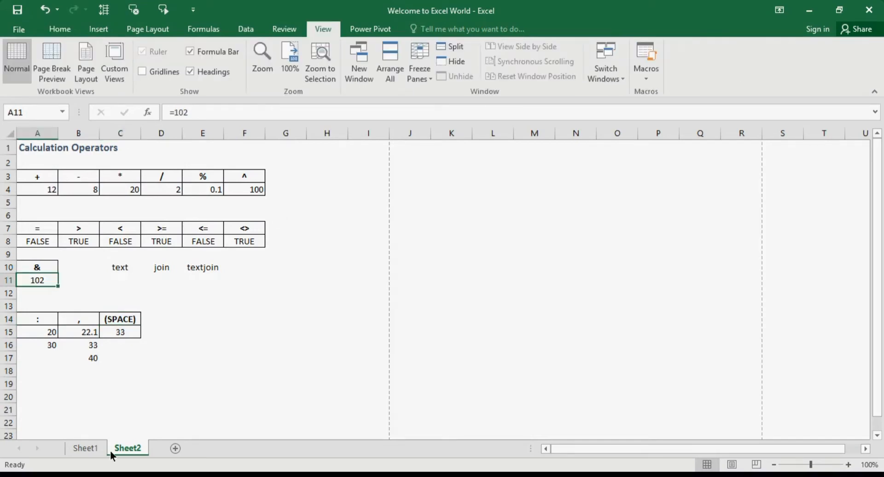
# - Switch to Sheet1 and go over the Functions heading in A8 and the Function Structure heading in B9
pyautogui.click(91, 449)
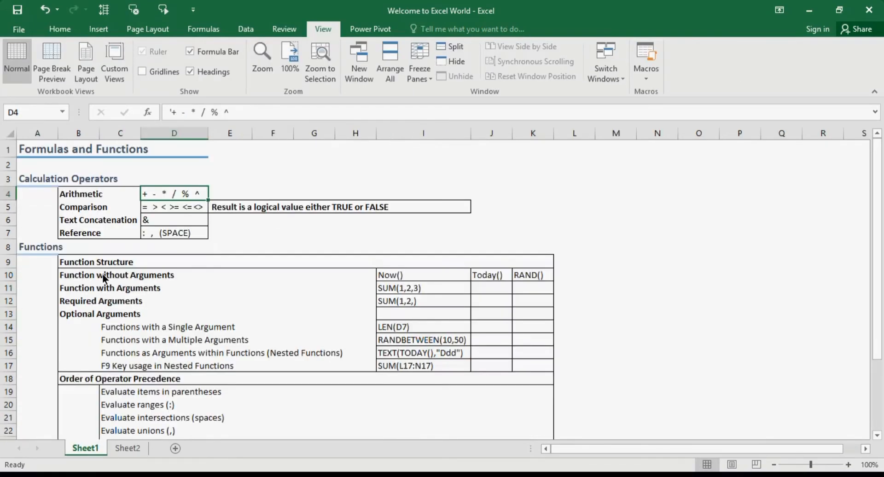
pyautogui.click(35, 249)
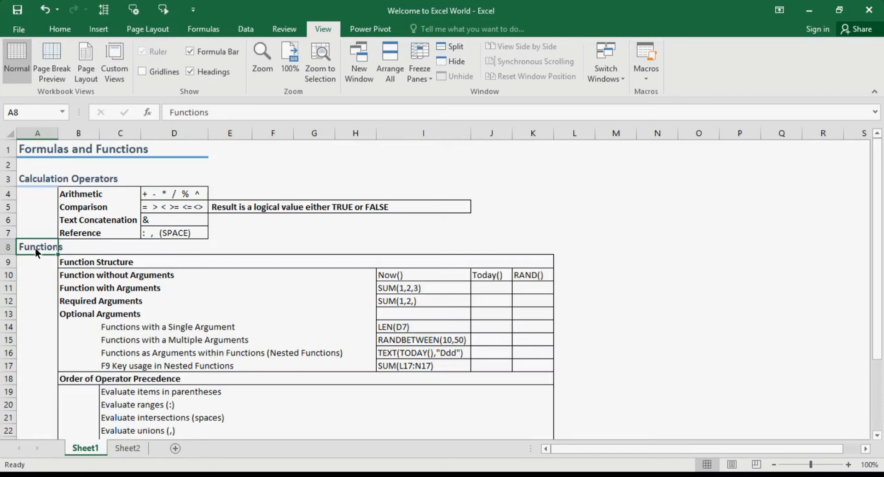
pyautogui.press('Down')
pyautogui.press('Down')
pyautogui.press('Right')
pyautogui.press('Up')
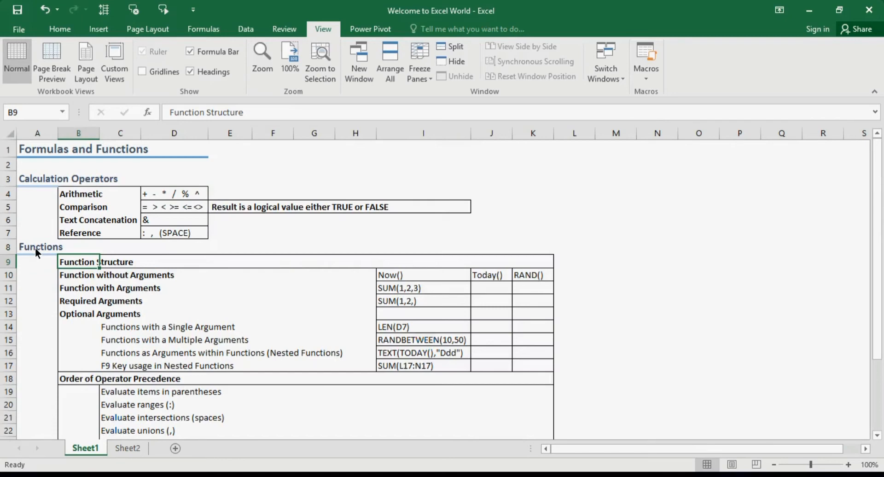
# - Start a =SUM() formula with empty parentheses in L9 to show the function structure, and discard the entry
pyautogui.click(581, 261)
pyautogui.write('=')
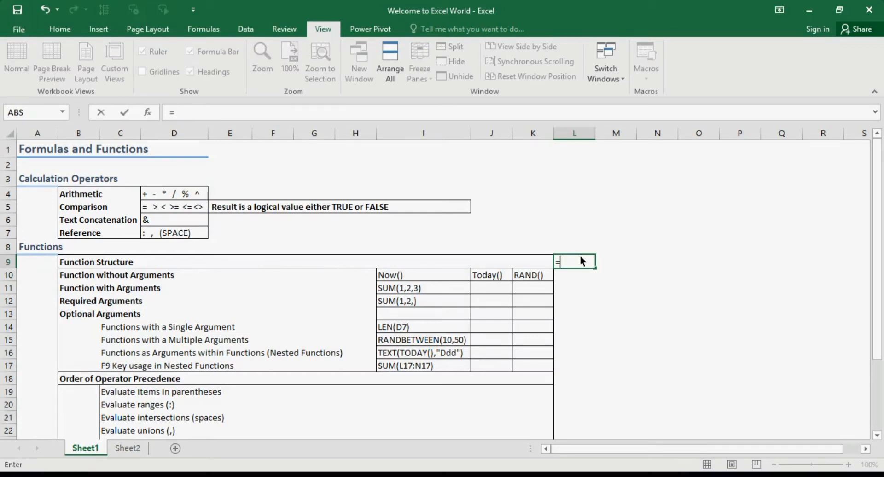
pyautogui.write('sum')
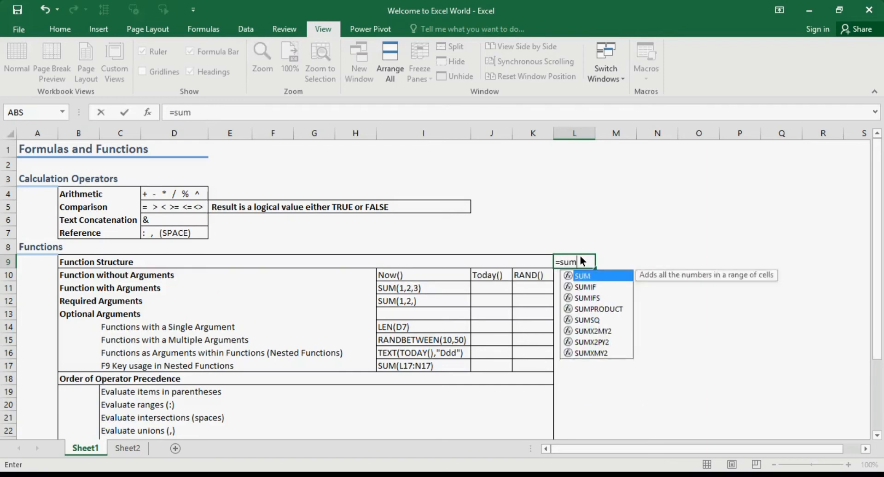
pyautogui.press('Tab')
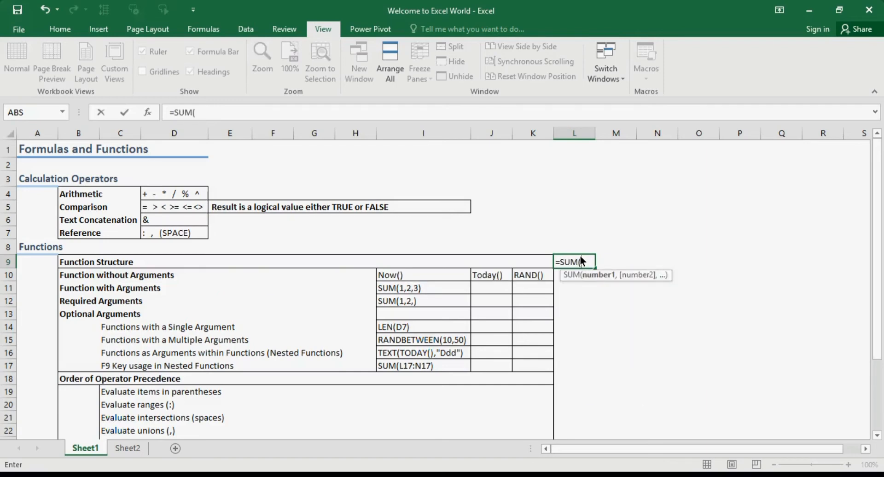
pyautogui.write('()')
pyautogui.click(199, 112)
pyautogui.press('BackSpace')
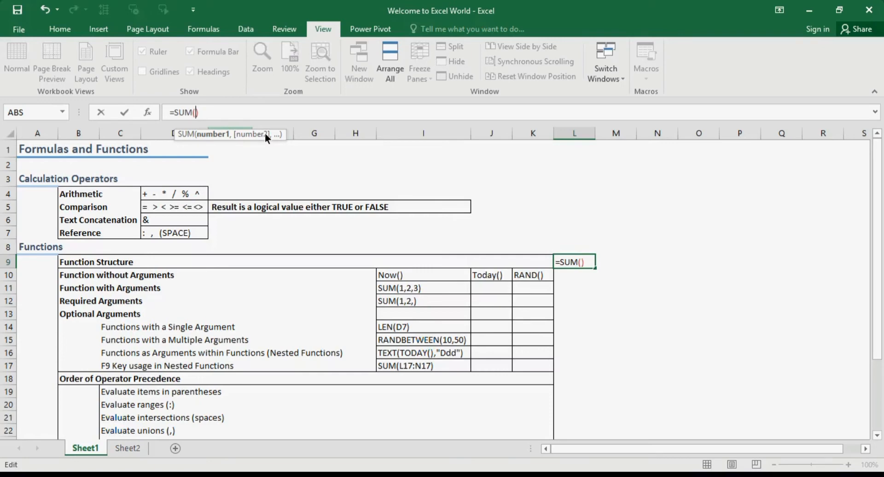
pyautogui.press('Escape')
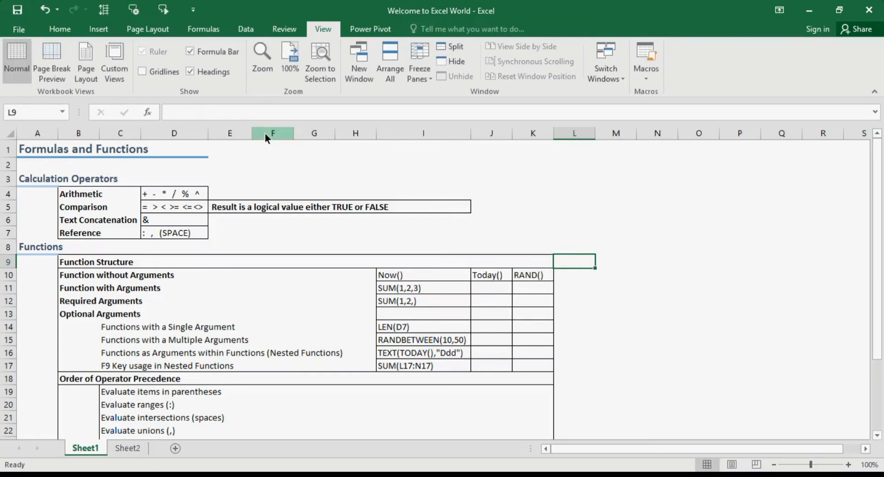
# - Turn the Now() text in I10 into the working formula =NOW() and reselect the cell to check it
pyautogui.click(390, 280)
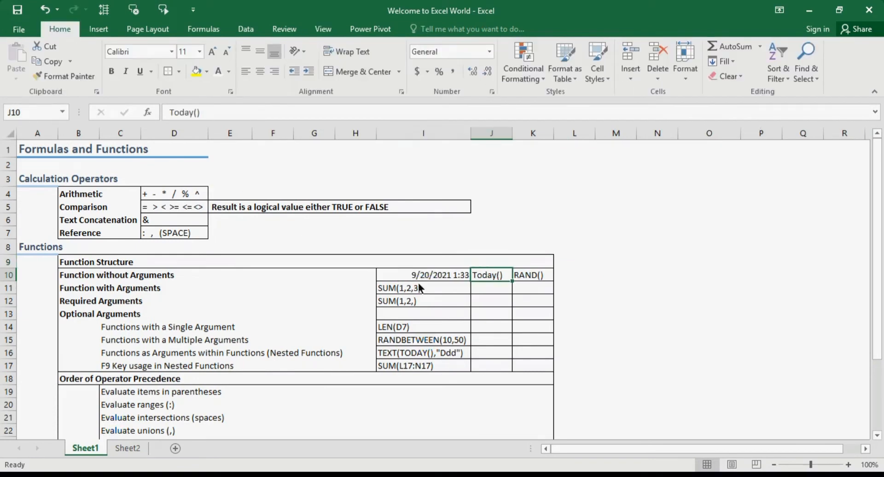
pyautogui.click(424, 279)
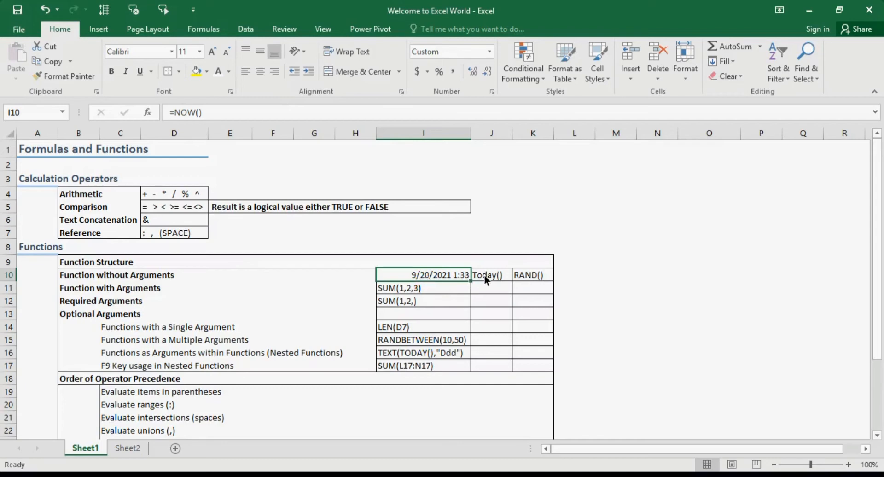
# - Turn the Today() text in J10 into a working formula by adding an equals sign in front
pyautogui.click(484, 275)
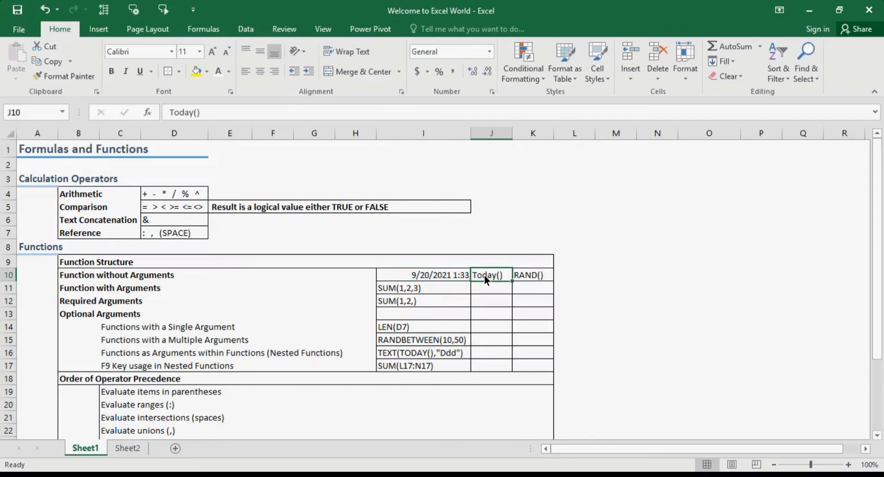
pyautogui.click(167, 113)
pyautogui.write('=')
pyautogui.press('Return')
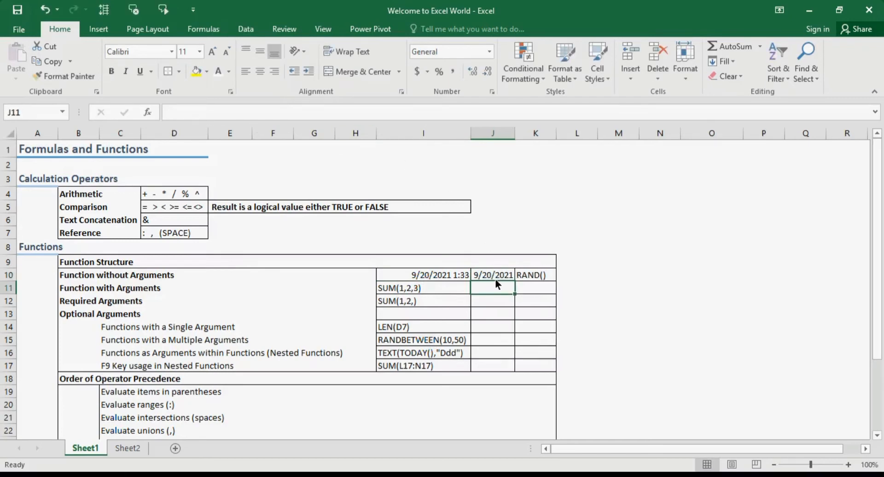
# - Turn the RAND() text in K10 into a working formula by adding an equals sign in front
pyautogui.click(540, 275)
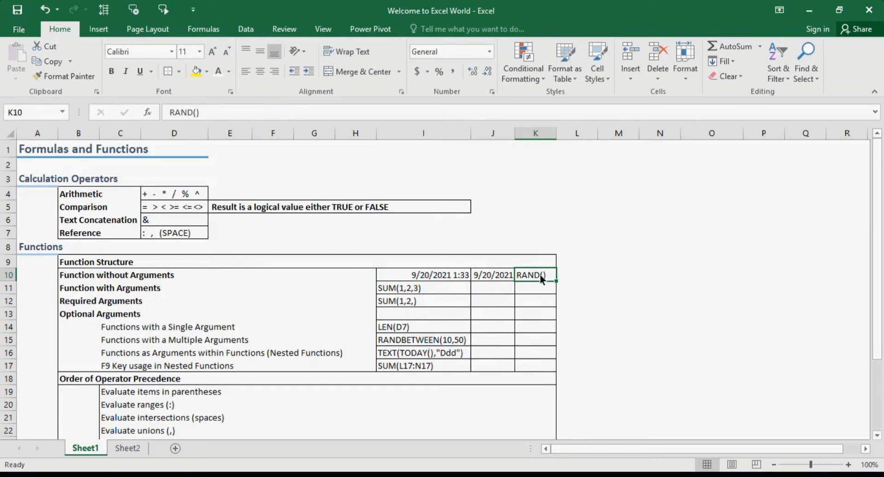
pyautogui.click(170, 112)
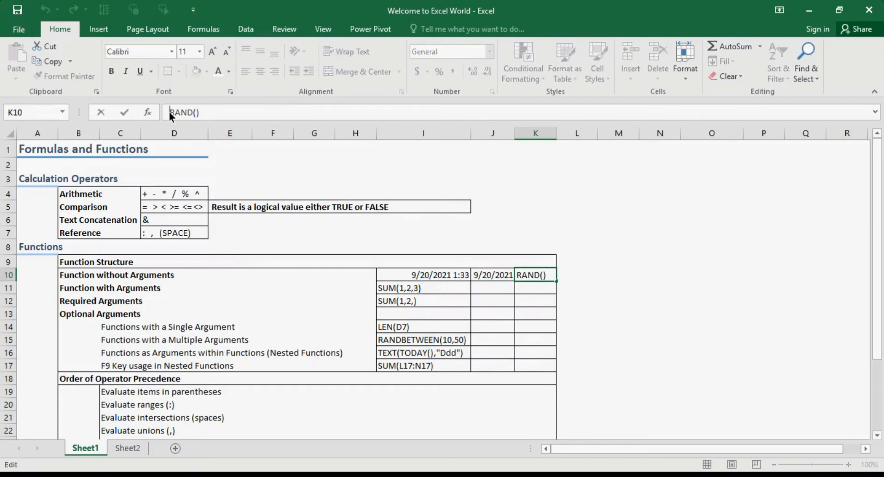
pyautogui.write('=')
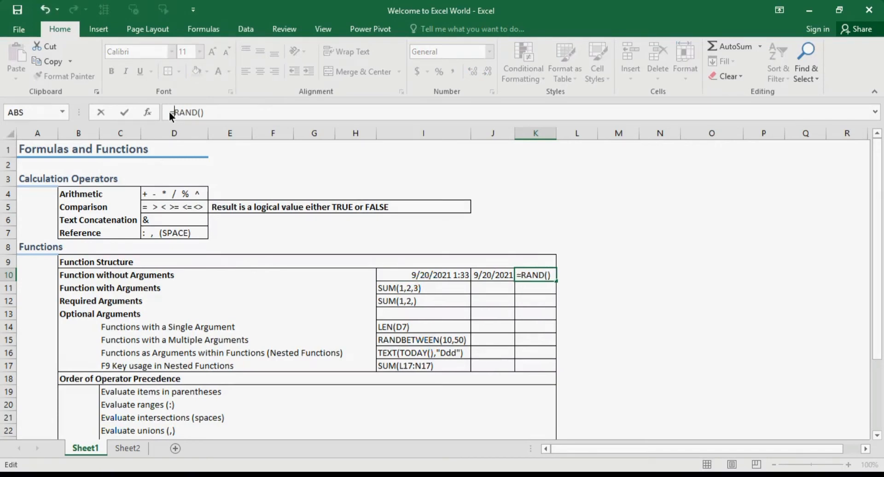
pyautogui.press('Return')
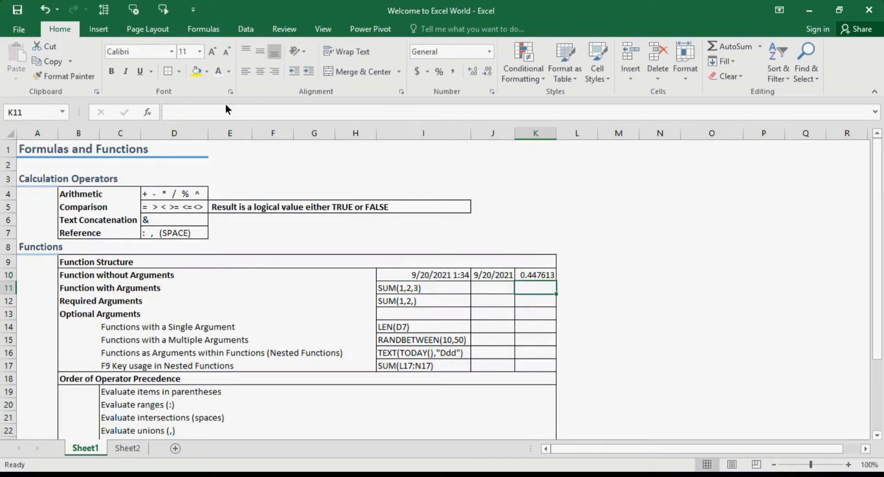
# - Copy the RAND formula from K10 to N10 and fill it across N10:P18
pyautogui.click(535, 276)
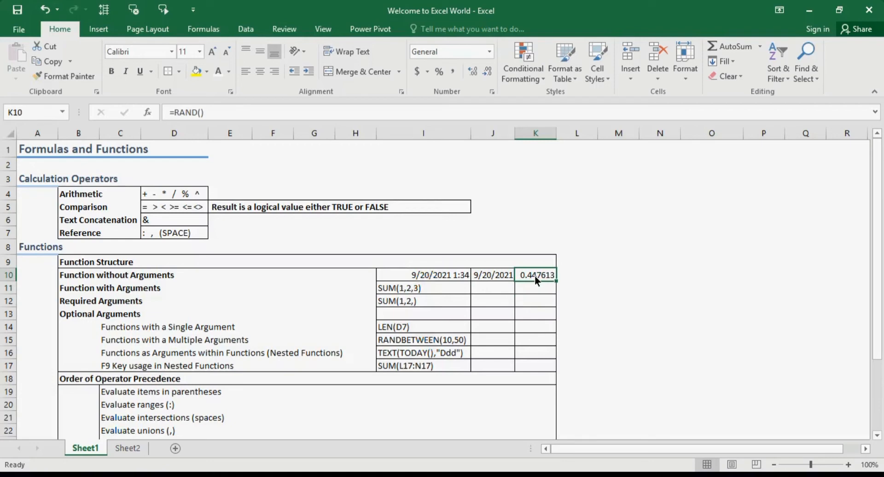
pyautogui.hotkey('ctrl', 'c')
pyautogui.click(673, 273)
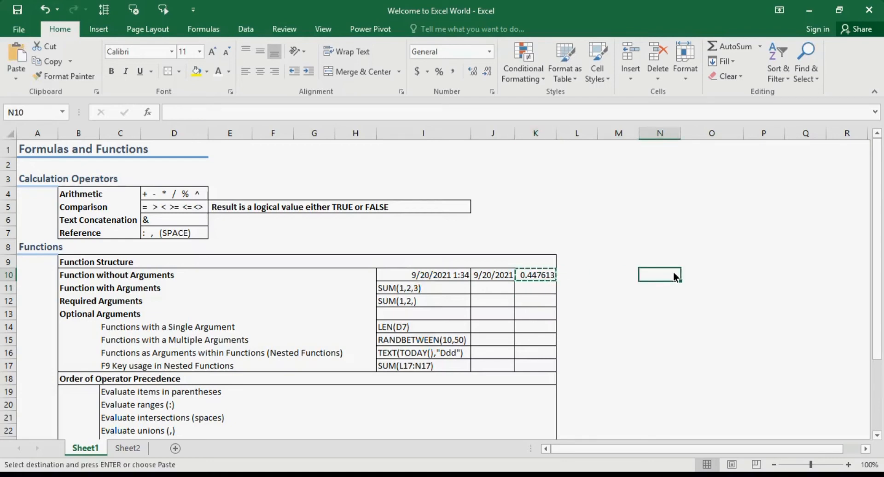
pyautogui.hotkey('ctrl', 'v')
pyautogui.moveTo(680, 279); pyautogui.dragTo(808, 380)
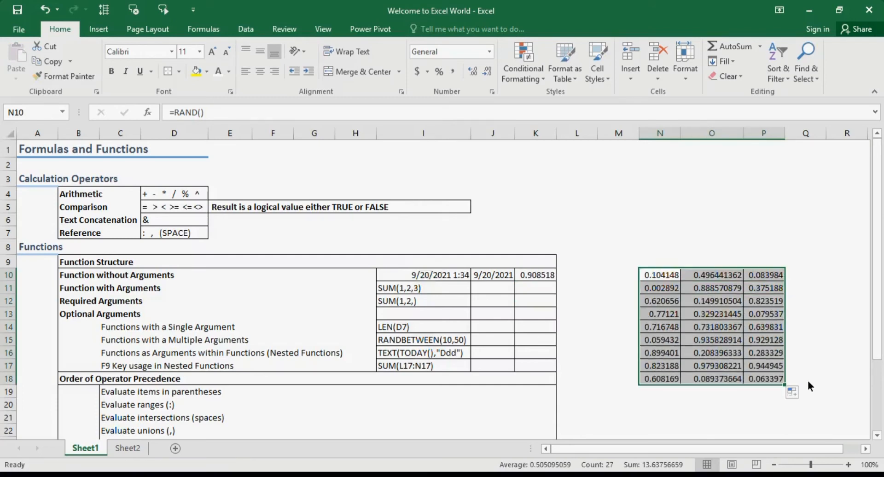
# - Clear the random numbers from N10:P18 and remove all borders from N9:P22
pyautogui.press('Delete')
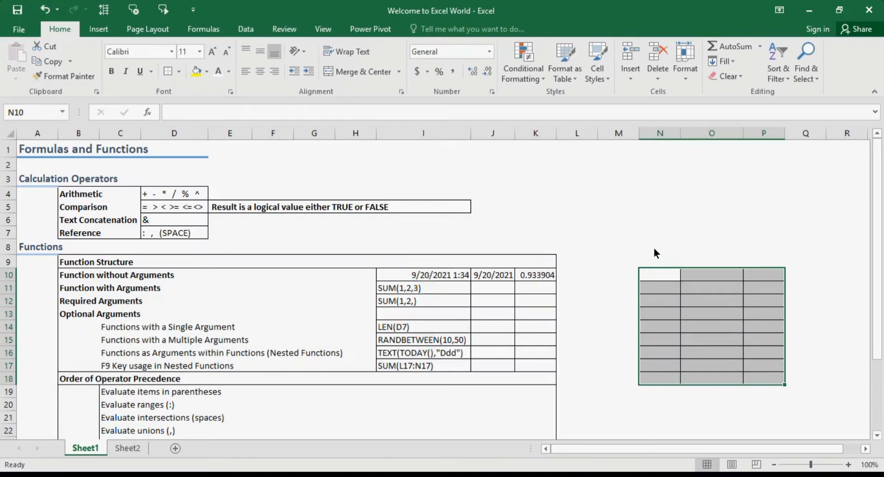
pyautogui.moveTo(653, 255); pyautogui.dragTo(653, 258)
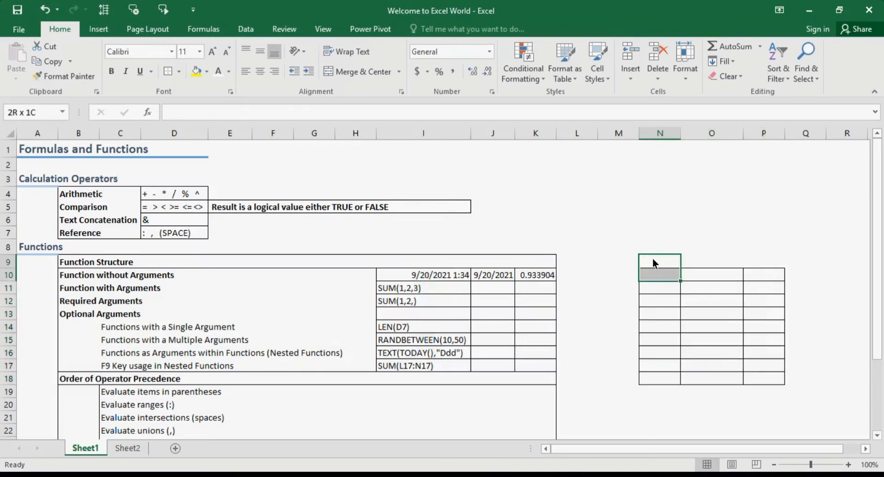
pyautogui.hotkey('shift', 'Down')
pyautogui.hotkey('shift', 'Down')
pyautogui.hotkey('shift', 'Down')
pyautogui.hotkey('shift', 'Down')
pyautogui.hotkey('shift', 'Down')
pyautogui.hotkey('shift', 'Down')
pyautogui.hotkey('shift', 'Down')
pyautogui.hotkey('shift', 'Down')
pyautogui.hotkey('shift', 'Down')
pyautogui.hotkey('shift', 'Down')
pyautogui.hotkey('shift', 'Down')
pyautogui.hotkey('shift', 'Down')
pyautogui.hotkey('shift', 'Right')
pyautogui.hotkey('shift', 'Right')
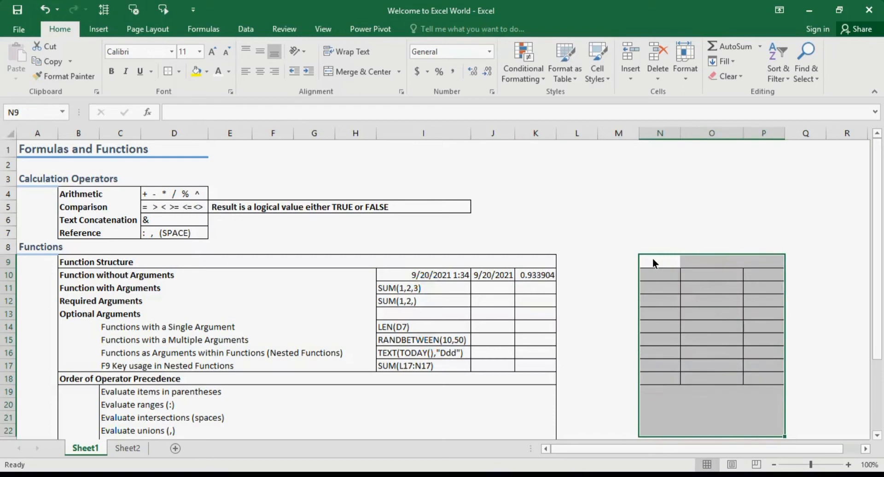
pyautogui.hotkey('ctrl', 'shift', '-')
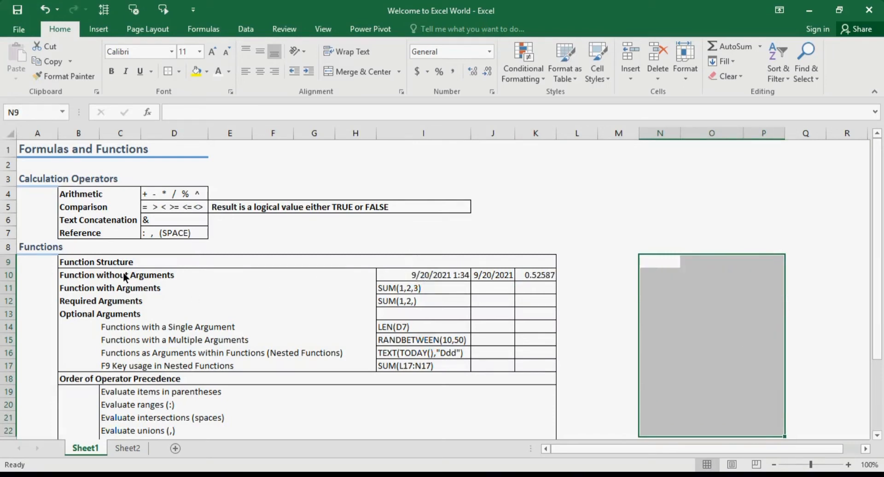
# - Turn the SUM(1,2,3) text in I11 into a live formula, go through its arguments, and undo the change
pyautogui.click(102, 290)
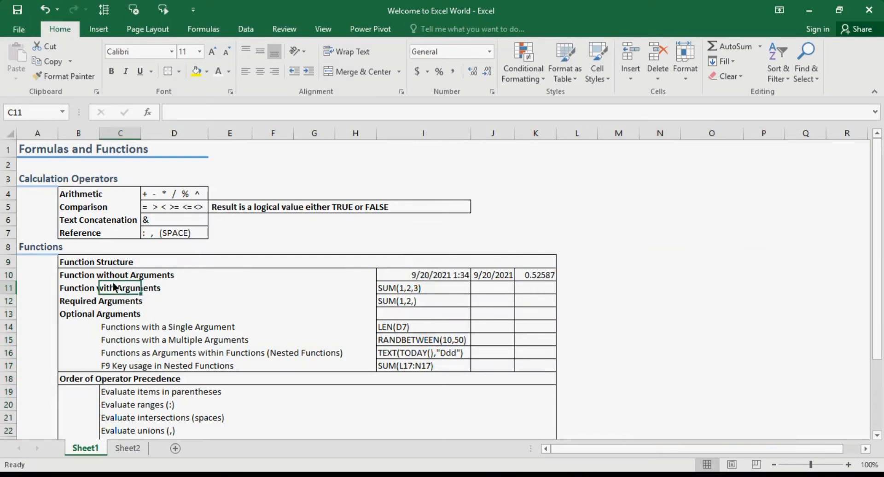
pyautogui.click(78, 300)
pyautogui.click(79, 290)
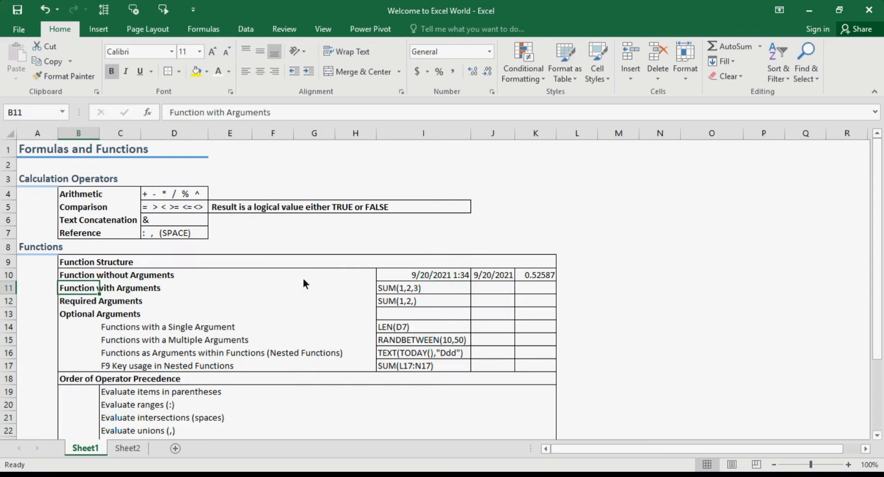
pyautogui.click(413, 296)
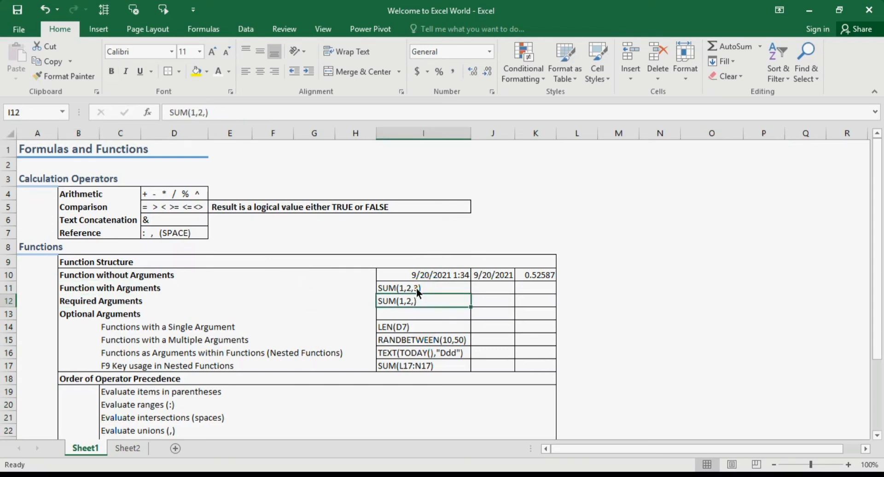
pyautogui.click(406, 290)
pyautogui.click(169, 114)
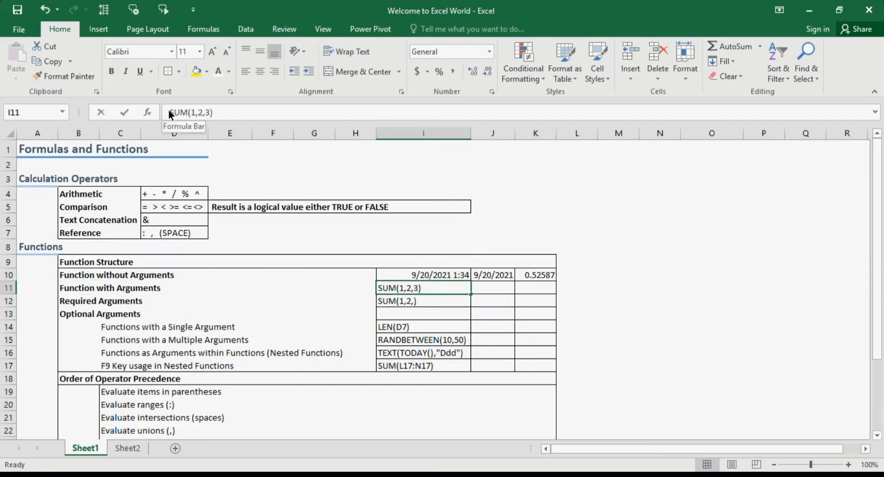
pyautogui.write('=')
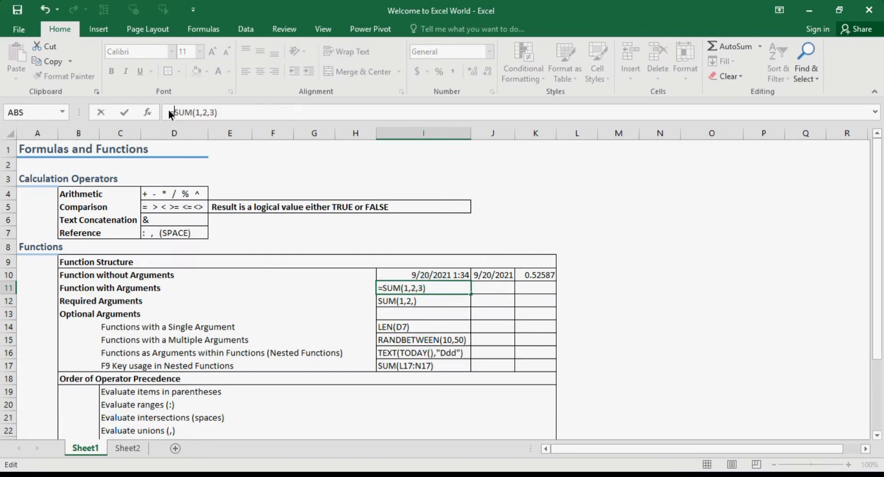
pyautogui.click(201, 112)
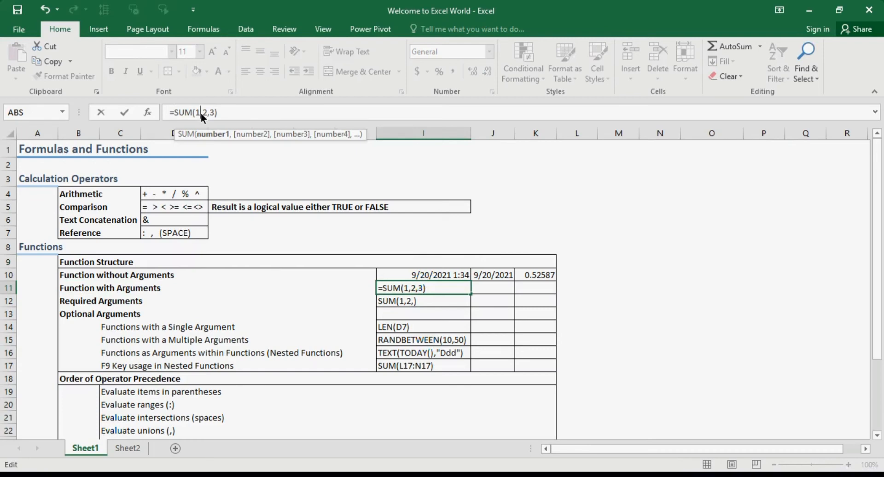
pyautogui.click(208, 116)
pyautogui.hotkey('ctrl', 'Return')
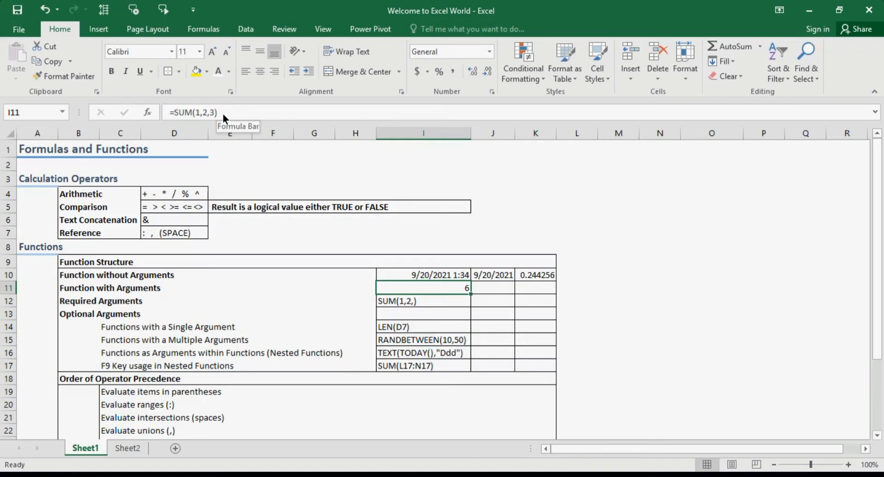
pyautogui.hotkey('ctrl', 'z')
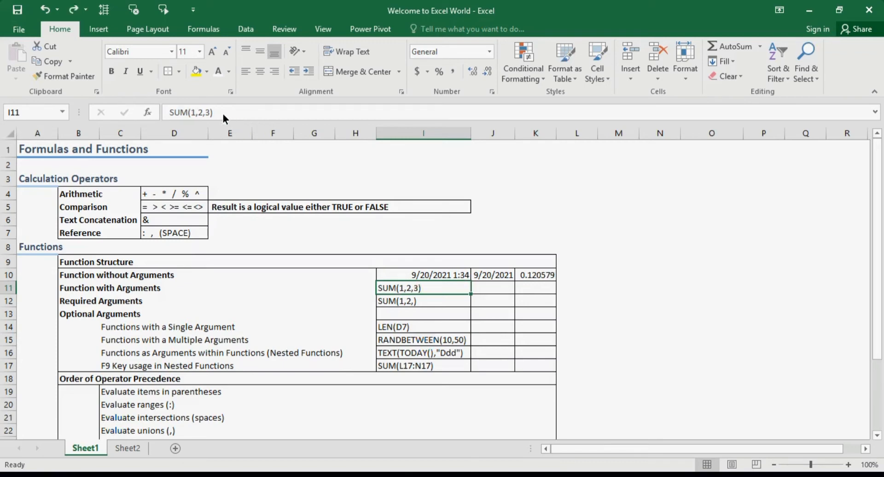
# - Replace the text in I11 with =sum() without arguments, try to enter it, and dismiss the formula warning
pyautogui.click(179, 115)
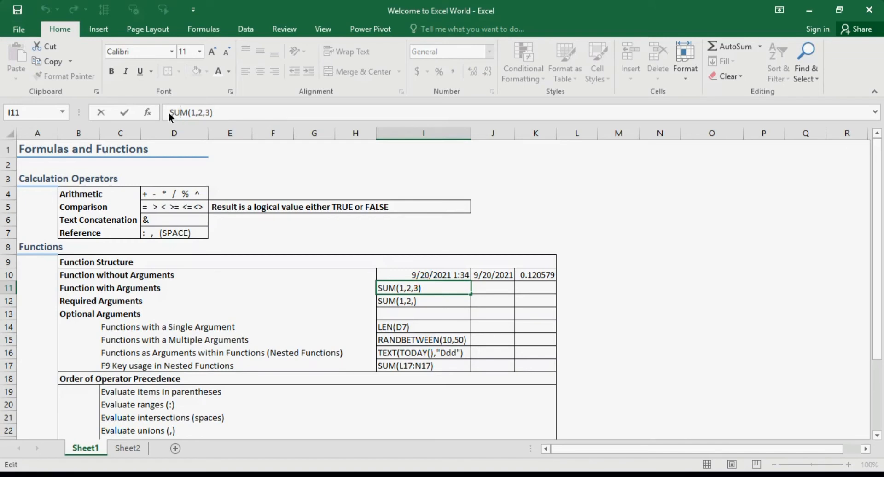
pyautogui.hotkey('ctrl', 'a')
pyautogui.write('=sum(')
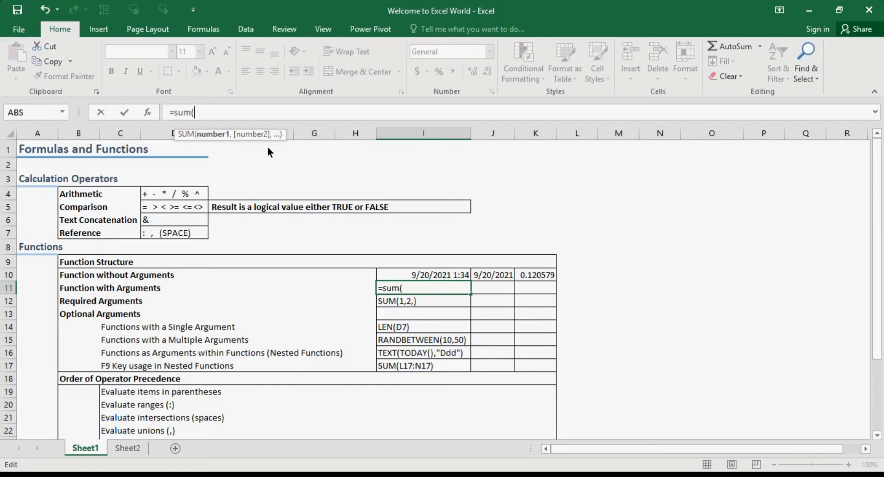
pyautogui.write('1')
pyautogui.press('BackSpace')
pyautogui.write(')')
pyautogui.press('Return')
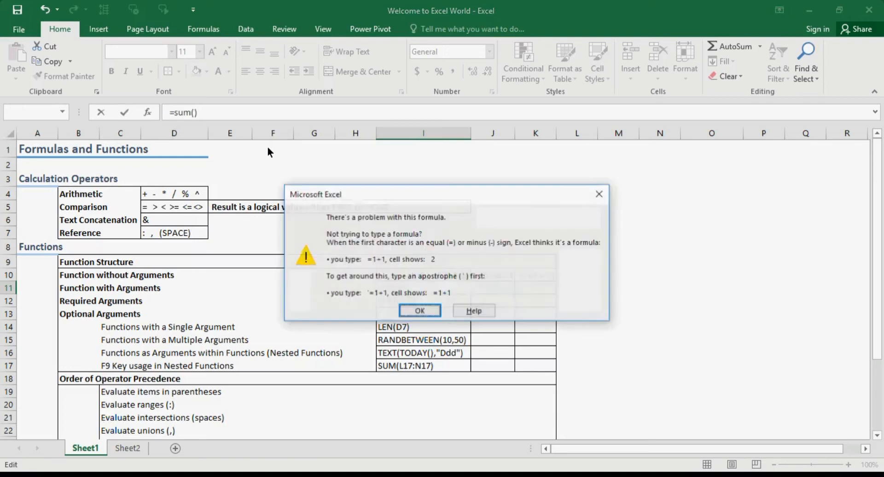
pyautogui.press('Return')
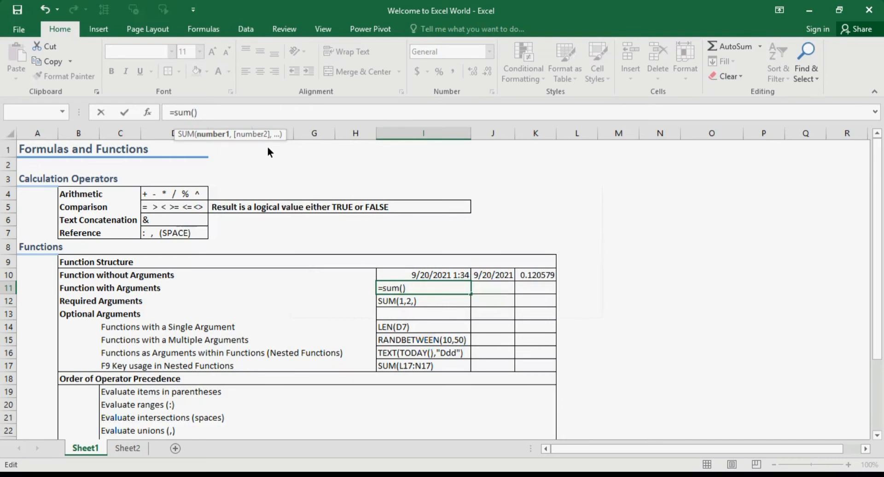
# - Complete the SUM formula in I11 with the single argument 1 and reselect the cell to check it
pyautogui.write('1')
pyautogui.press('Tab')
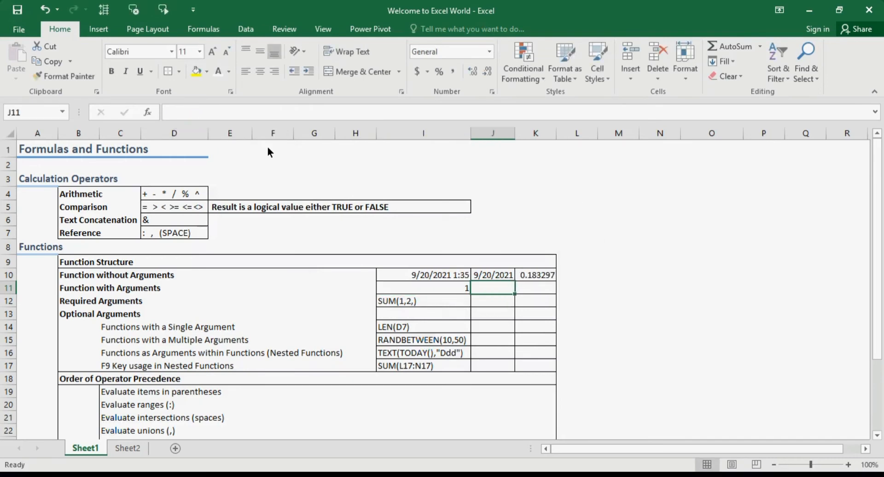
pyautogui.press('Left')
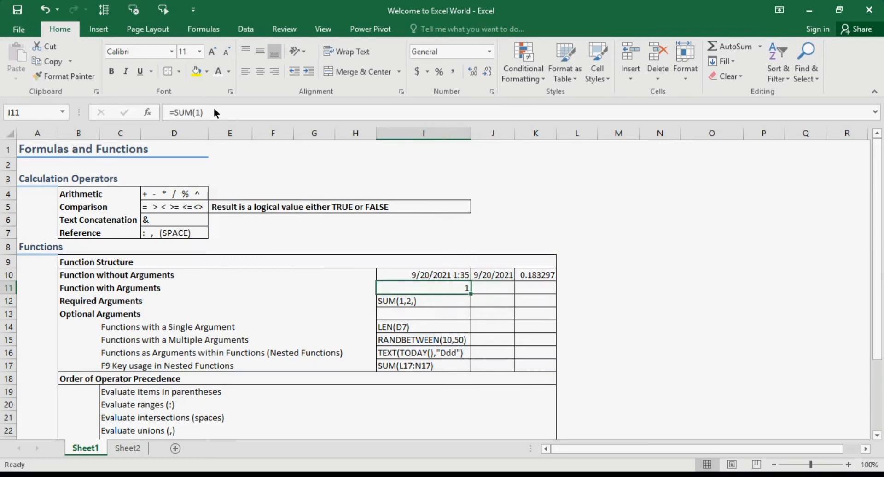
# - Extend the I11 formula to =SUM(1,2,) by adding a second argument of 2 and an empty third argument
pyautogui.click(199, 110)
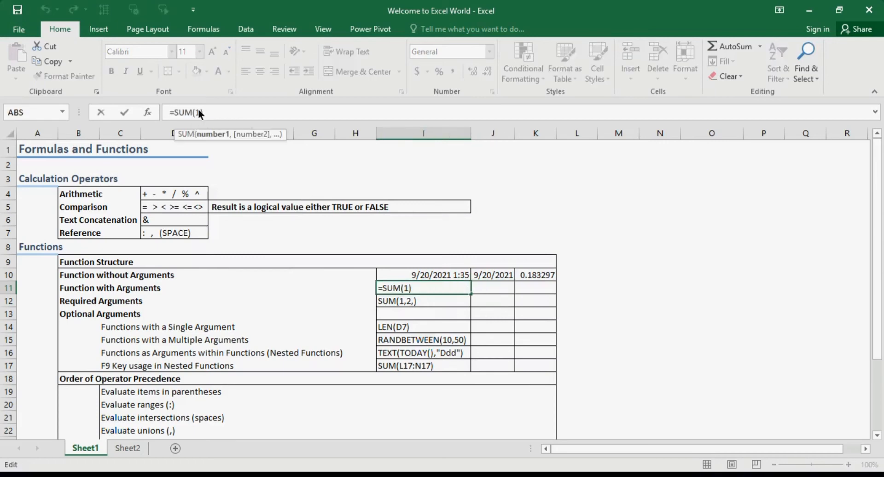
pyautogui.write(',')
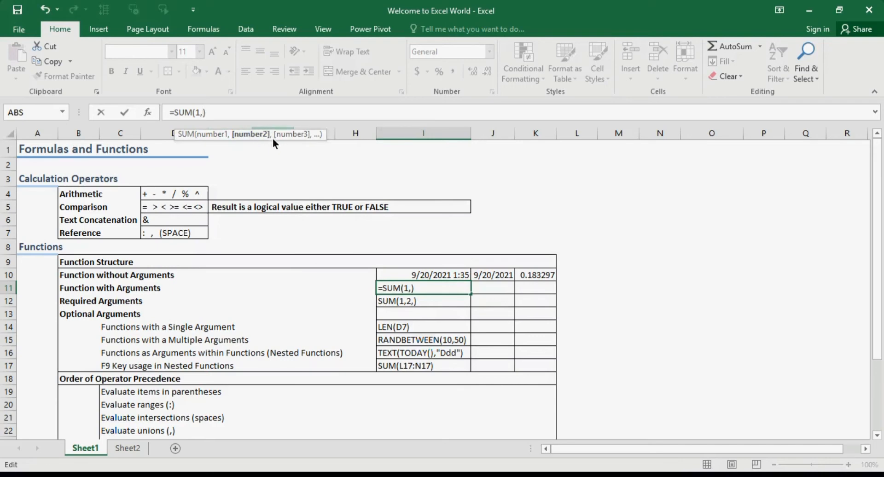
pyautogui.write('2,')
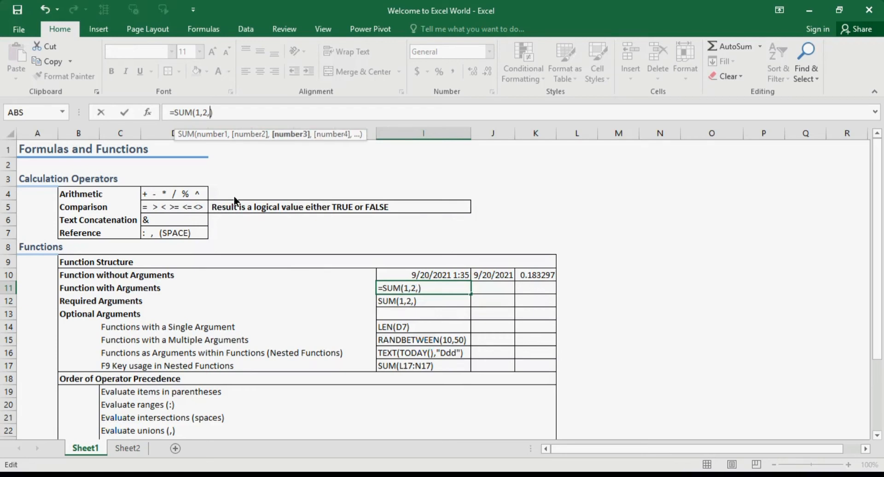
pyautogui.press('Return')
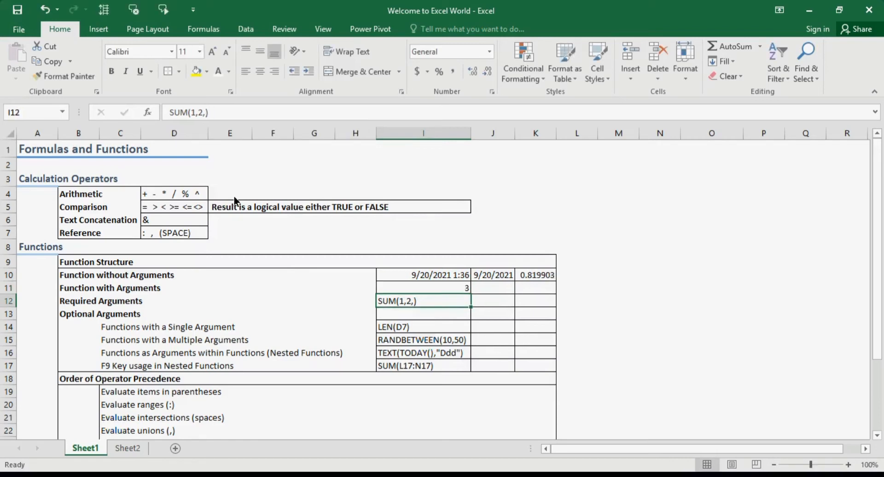
# - Reopen the SUM formula in I11 to examine its required and optional arguments, and close it without changes
pyautogui.press('Up')
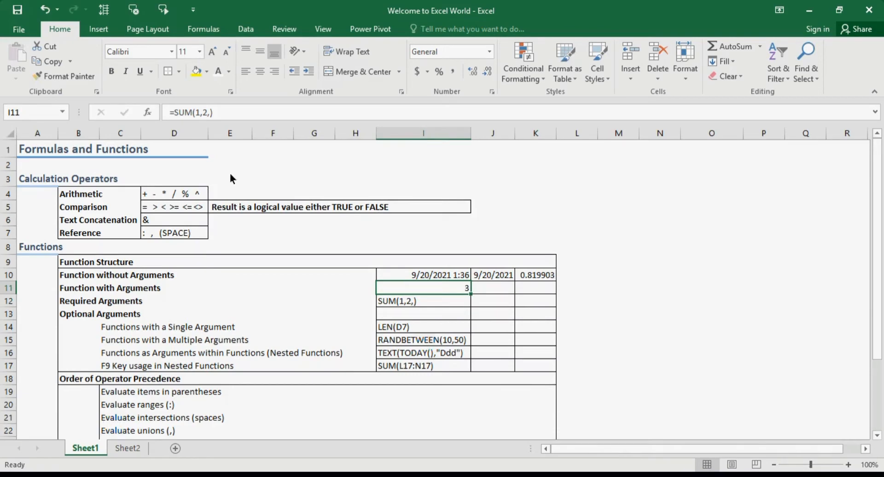
pyautogui.click(199, 112)
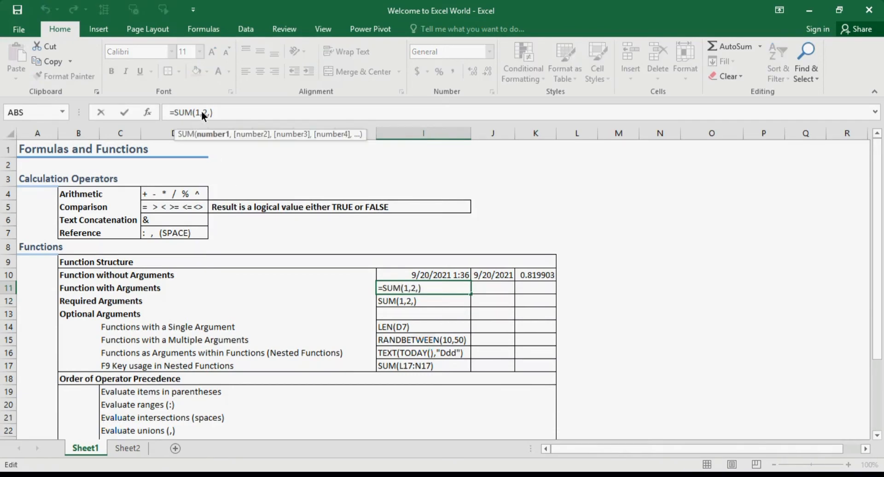
pyautogui.click(206, 112)
pyautogui.press('Tab')
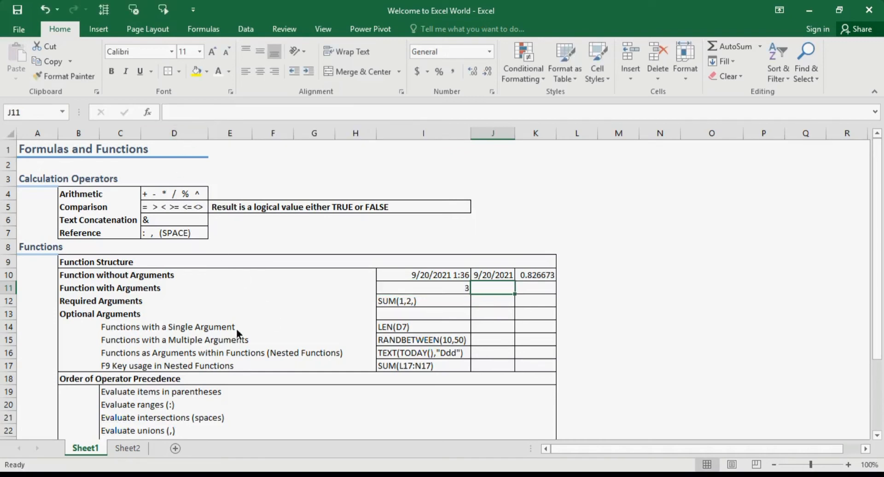
# - Compare the single-argument example LEN(D7) in I14 with the multiple-argument example RANDBETWEEN(10,50) in I15
pyautogui.click(412, 329)
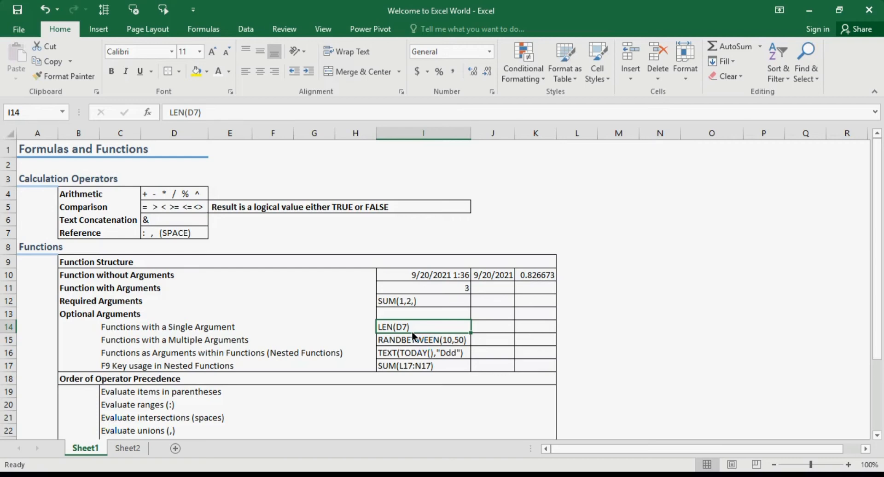
pyautogui.click(421, 342)
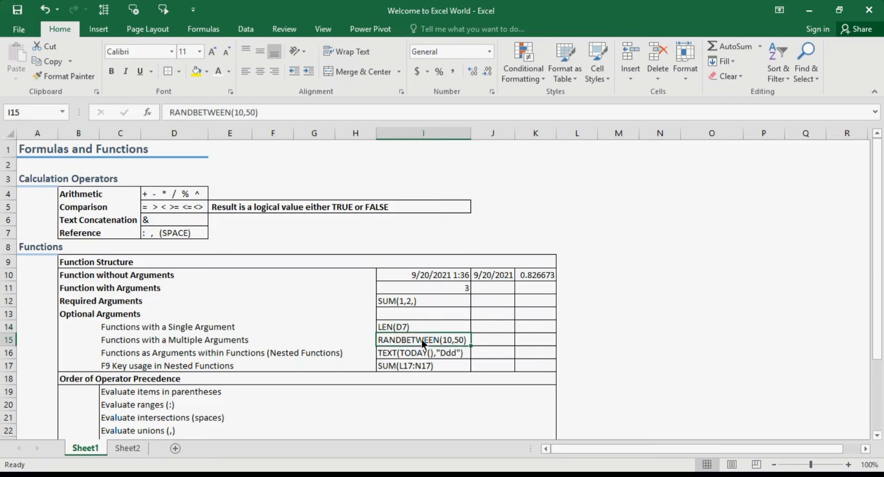
pyautogui.click(445, 328)
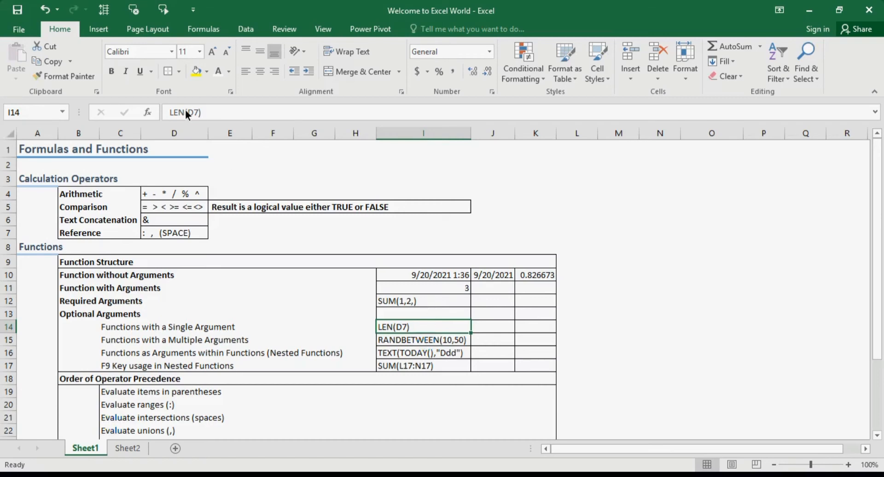
# - Turn the LEN text in I14 into a live formula and clear its D7 argument
pyautogui.click(170, 111)
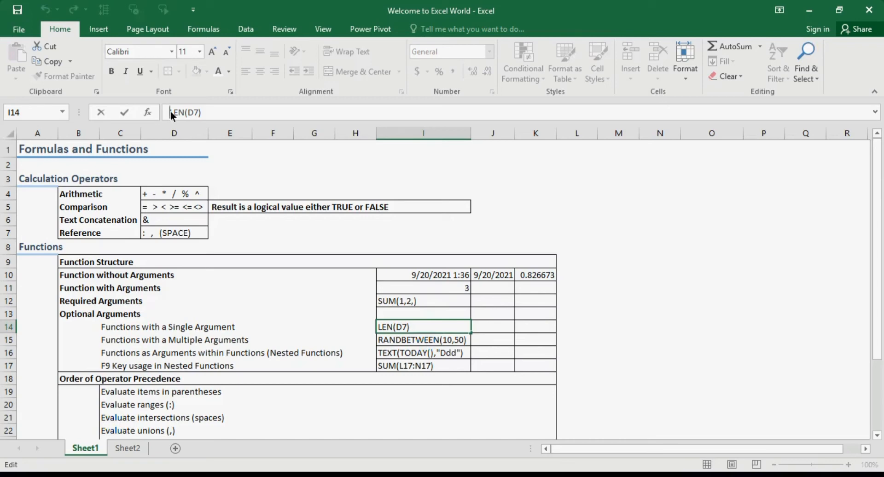
pyautogui.write('=')
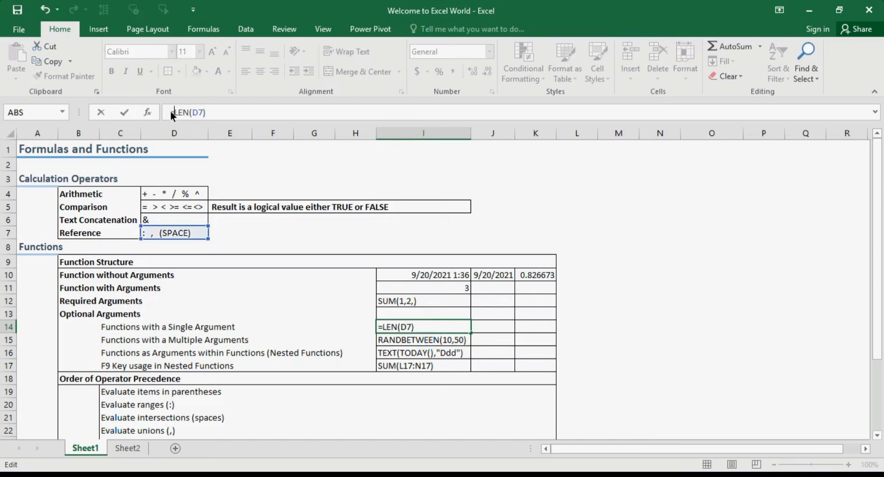
pyautogui.click(197, 111)
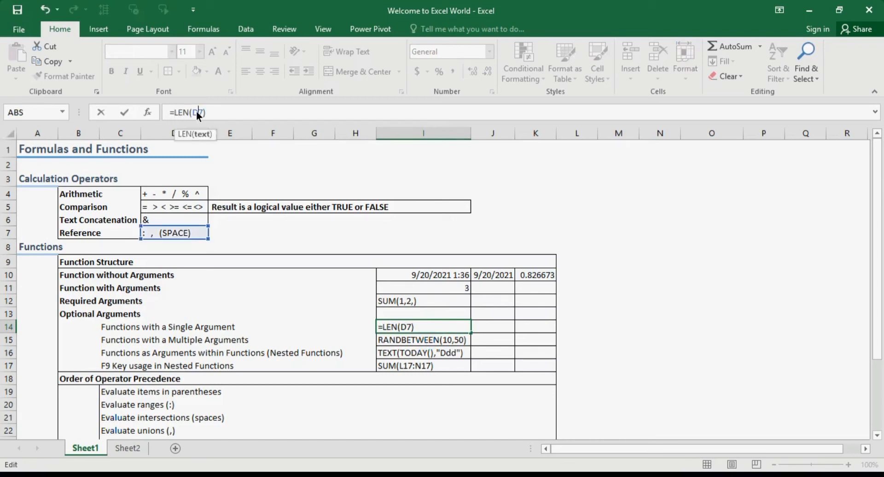
pyautogui.press('Delete')
pyautogui.press('Delete')
pyautogui.press('Delete')
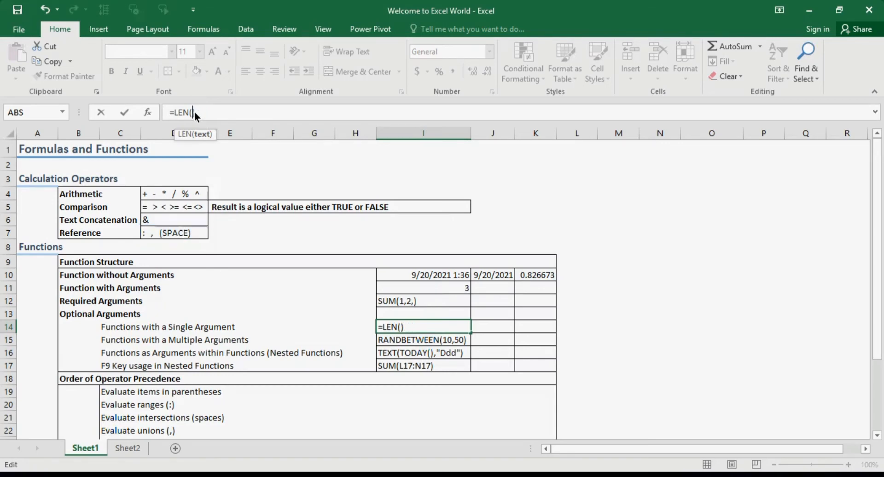
pyautogui.press('BackSpace')
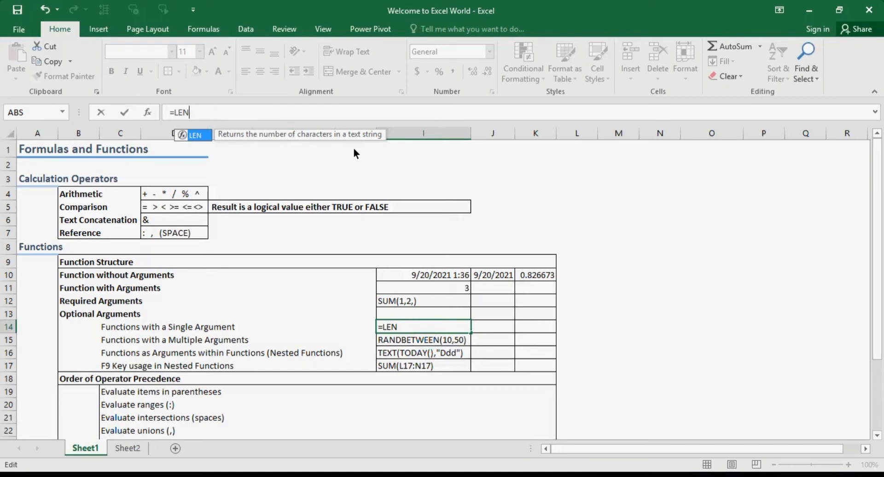
pyautogui.write('(')
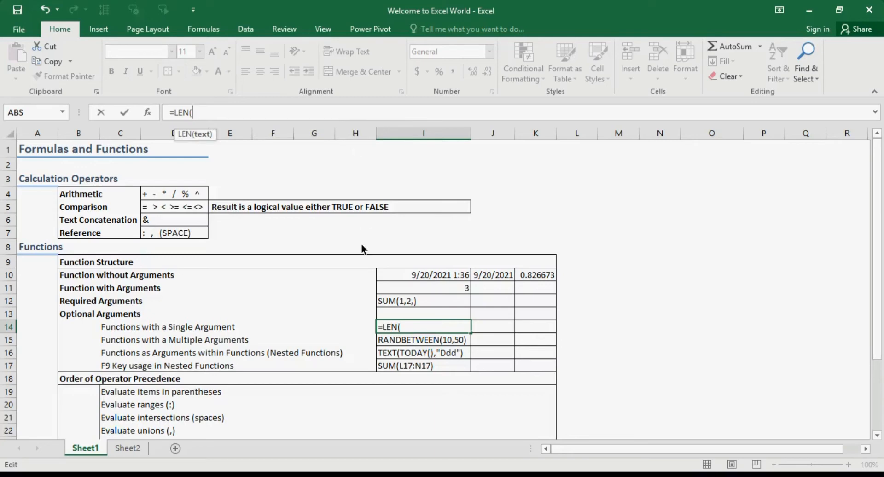
# - Complete the LEN formula in I14 with B7 as its single argument and reselect the cell to check it
pyautogui.click(70, 261)
pyautogui.click(95, 235)
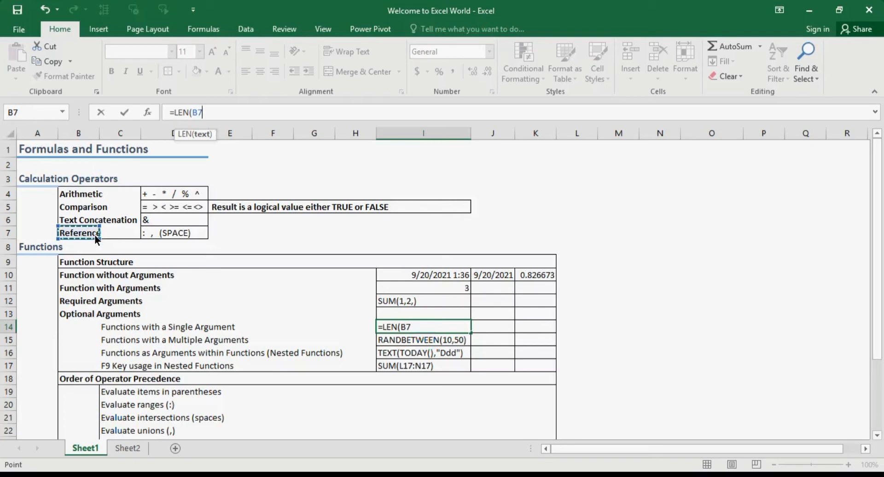
pyautogui.write(')')
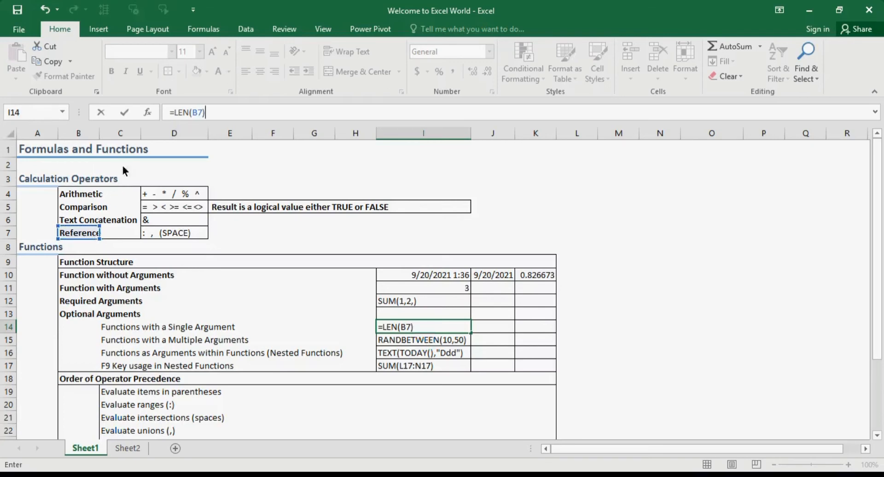
pyautogui.click(200, 113)
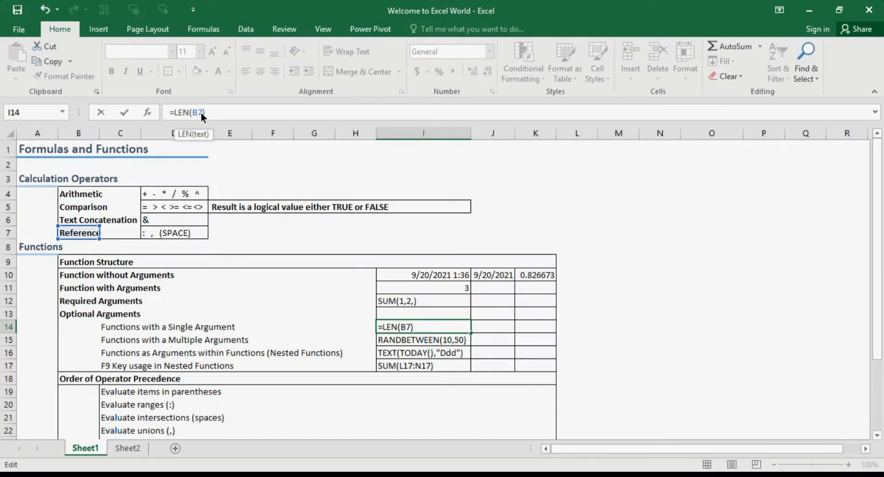
pyautogui.write(',')
pyautogui.press('BackSpace')
pyautogui.press('Tab')
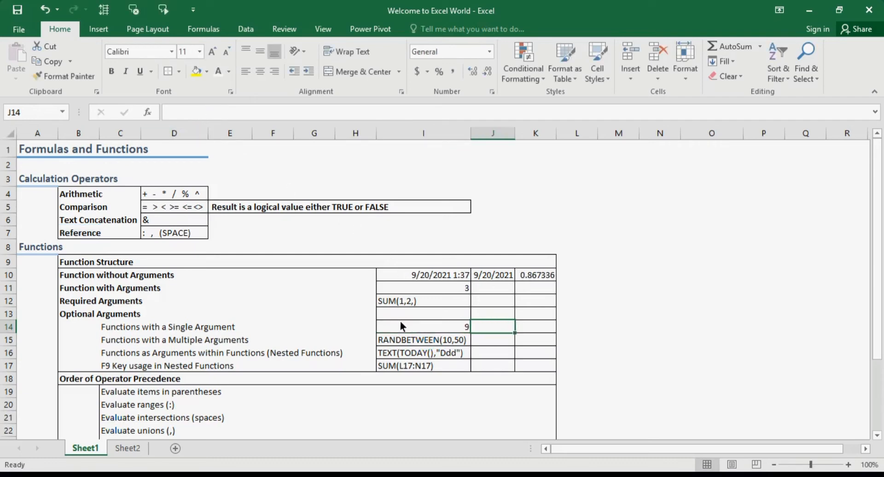
pyautogui.click(401, 327)
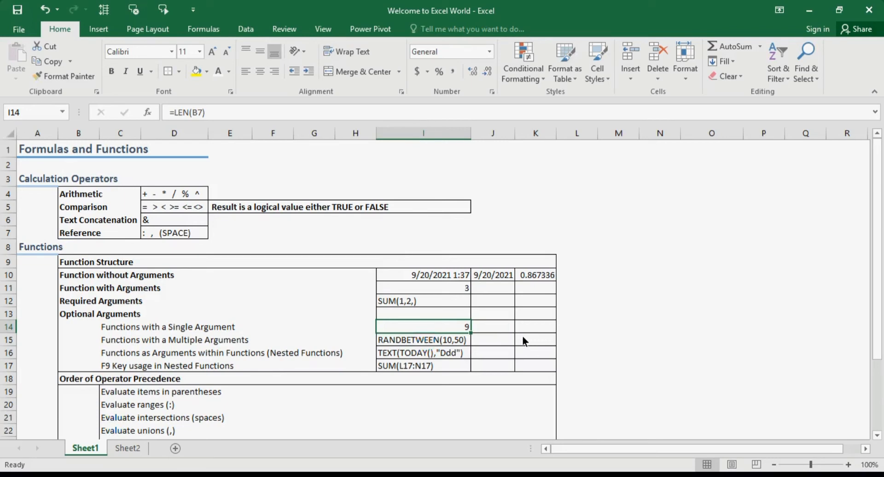
# - Copy the RAND formula from K10 into O10, O11 and O12 to see the random values it generates
pyautogui.click(448, 339)
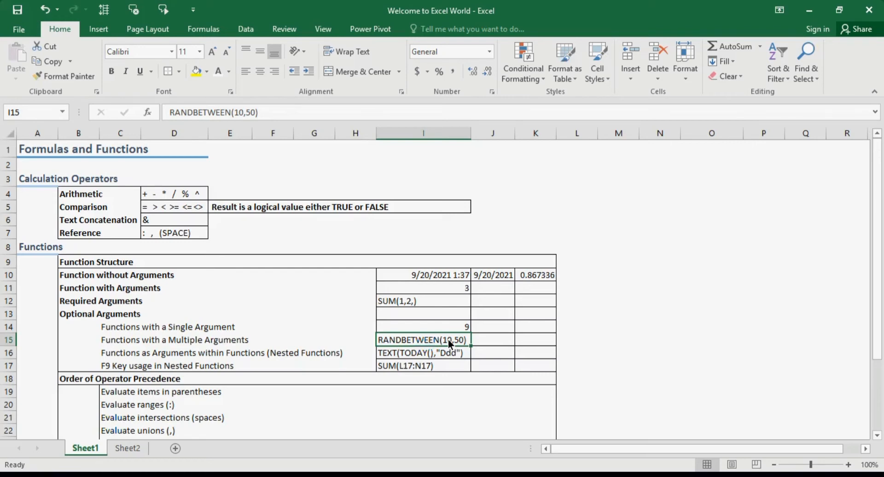
pyautogui.click(547, 274)
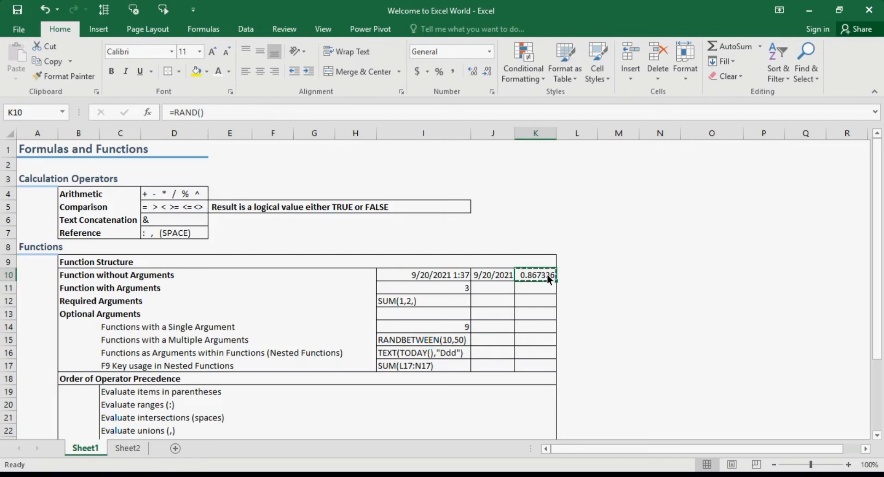
pyautogui.hotkey('ctrl', 'c')
pyautogui.click(682, 302)
pyautogui.hotkey('ctrl', 'v')
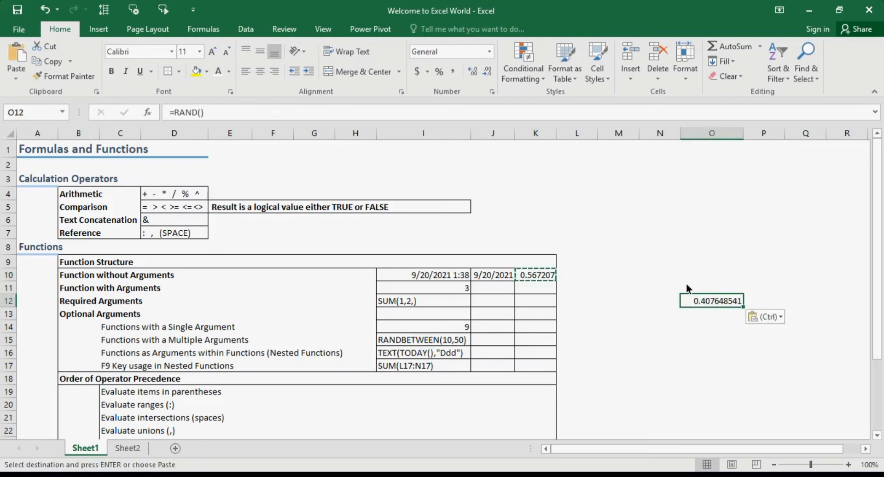
pyautogui.click(686, 282)
pyautogui.click(705, 269)
pyautogui.hotkey('ctrl', 'v')
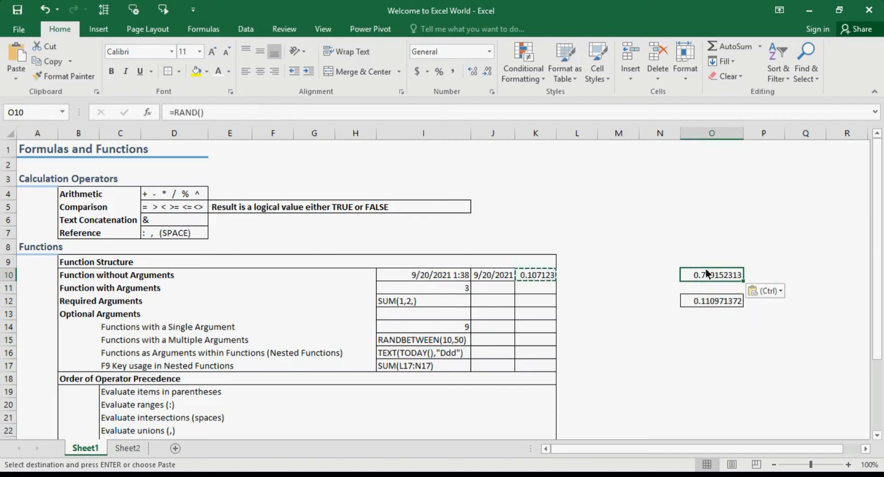
pyautogui.click(710, 288)
pyautogui.hotkey('ctrl', 'v')
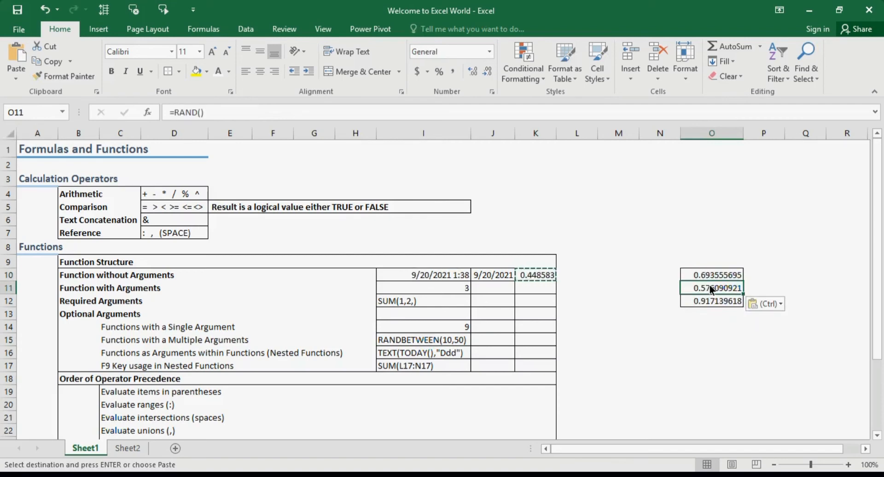
pyautogui.click(715, 233)
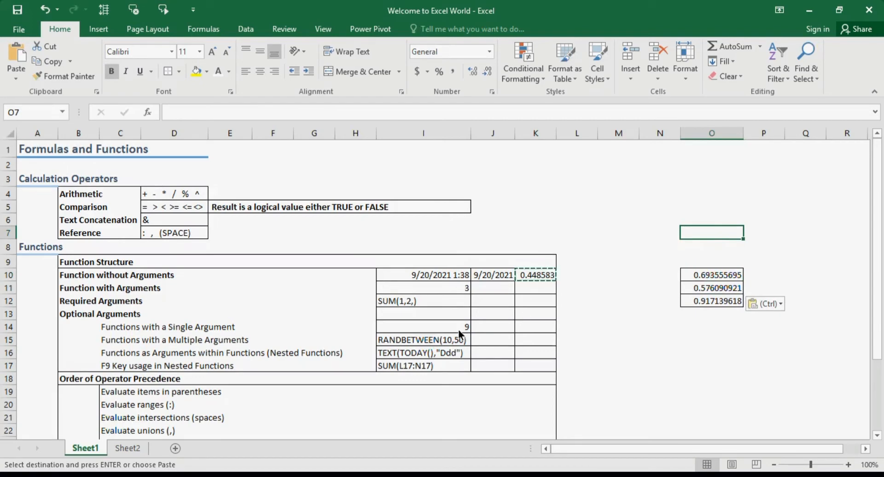
# - Turn the RANDBETWEEN text in I15 into a live formula and try to enter it with only the bottom argument 10
pyautogui.click(444, 335)
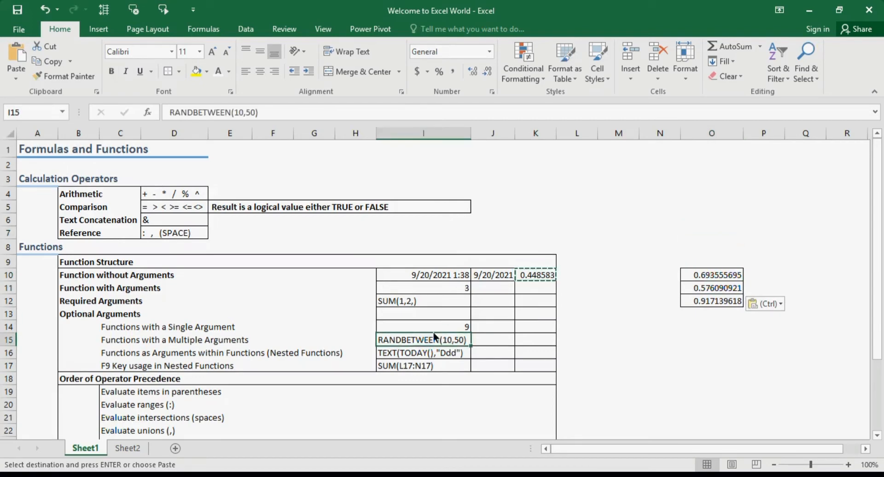
pyautogui.click(167, 112)
pyautogui.write('=')
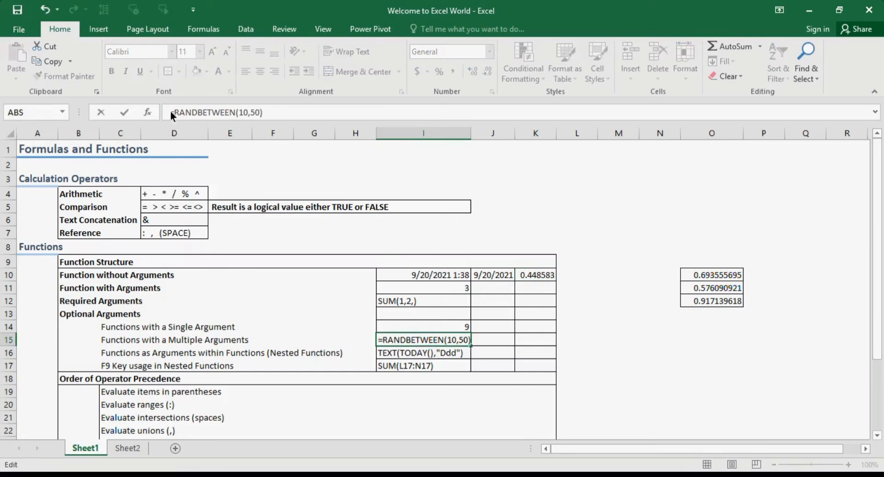
pyautogui.click(238, 111)
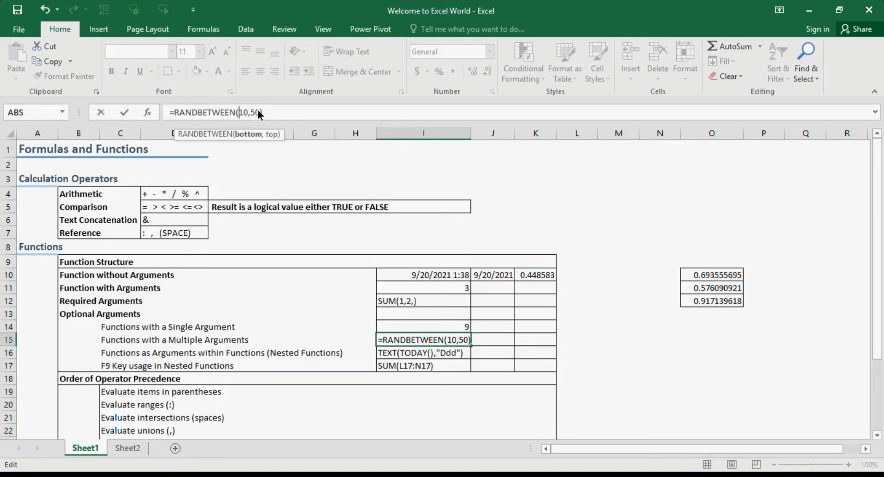
pyautogui.press('BackSpace')
pyautogui.press('BackSpace')
pyautogui.press('BackSpace')
pyautogui.press('Return')
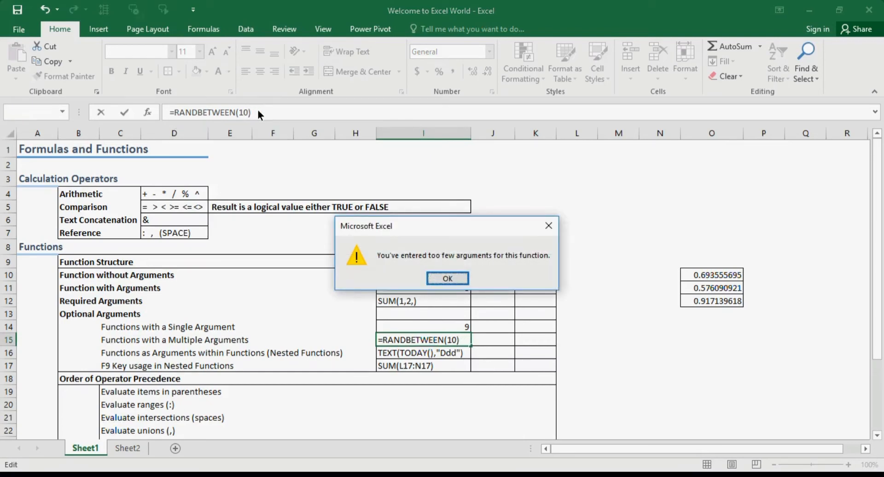
pyautogui.press('Return')
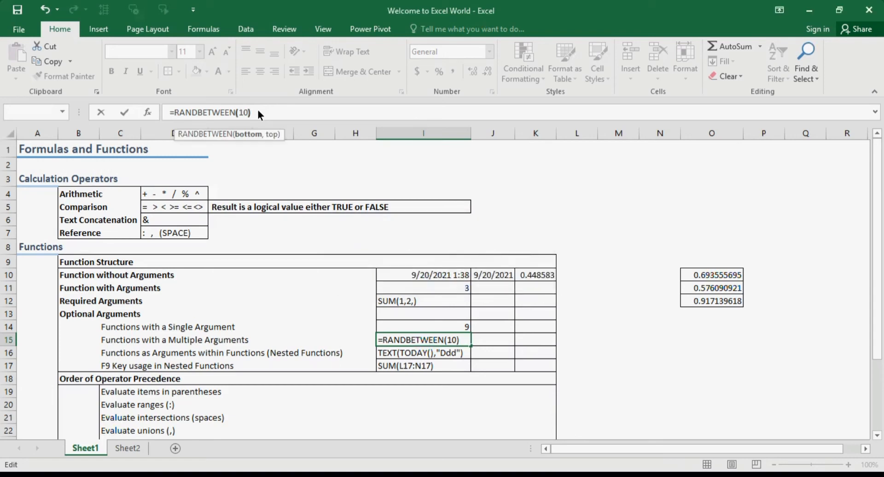
# - Complete the I15 formula as =RANDBETWEEN(10,100) by adding a top argument of 100, and reselect the cell
pyautogui.press('BackSpace')
pyautogui.write(',100')
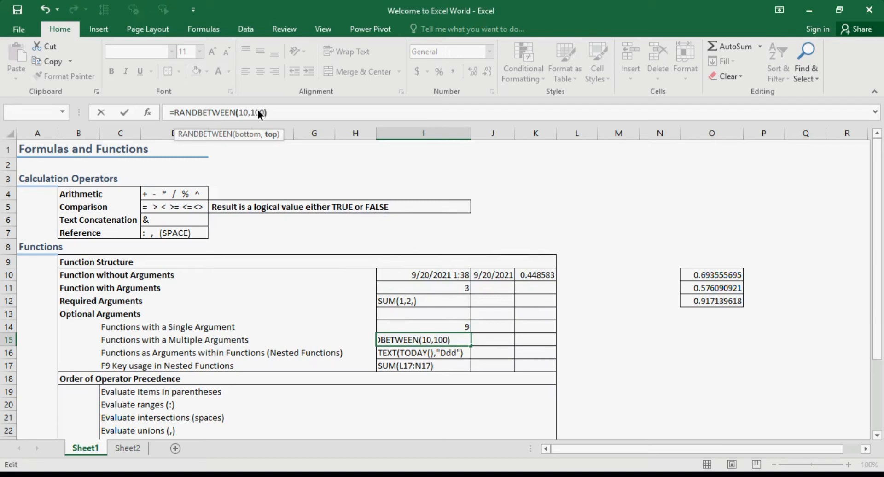
pyautogui.write(')')
pyautogui.press('Return')
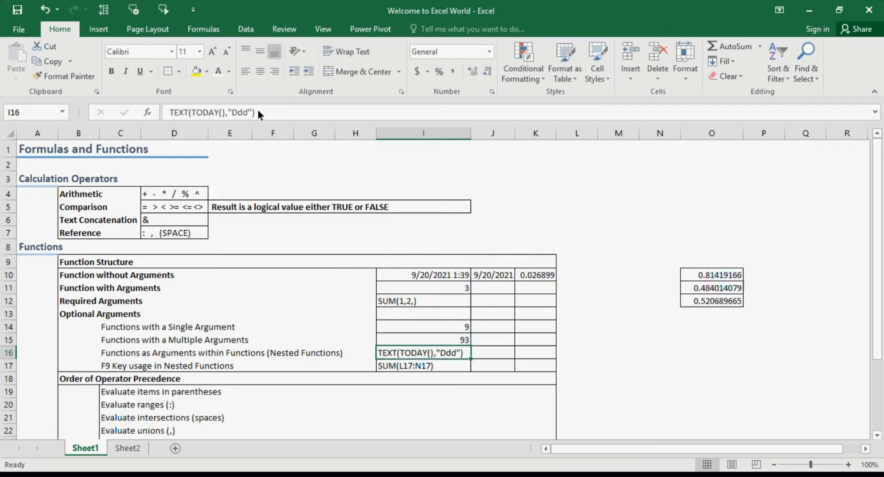
pyautogui.press('Up')
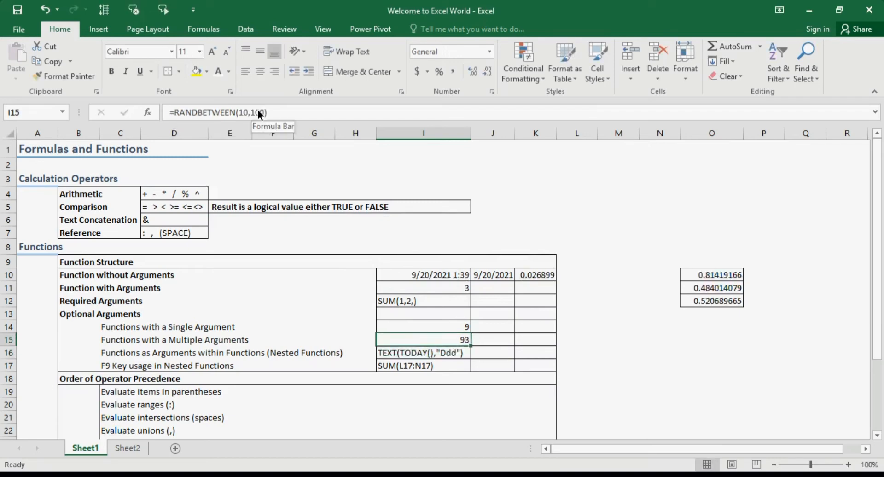
# - Copy the RANDBETWEEN formula from I15 into J15 and K15 and compare it with the RAND formula in K10
pyautogui.hotkey('ctrl', 'c')
pyautogui.press('Right')
pyautogui.hotkey('ctrl', 'v')
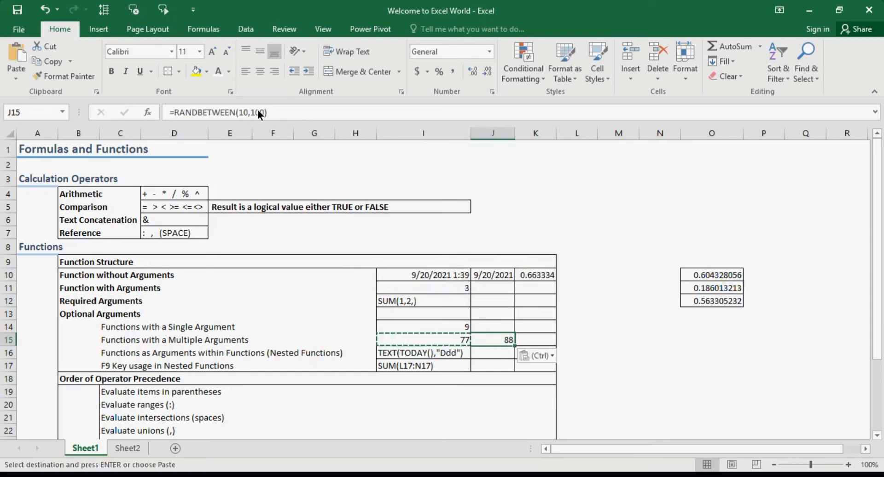
pyautogui.press('Right')
pyautogui.hotkey('ctrl', 'v')
pyautogui.press('Left')
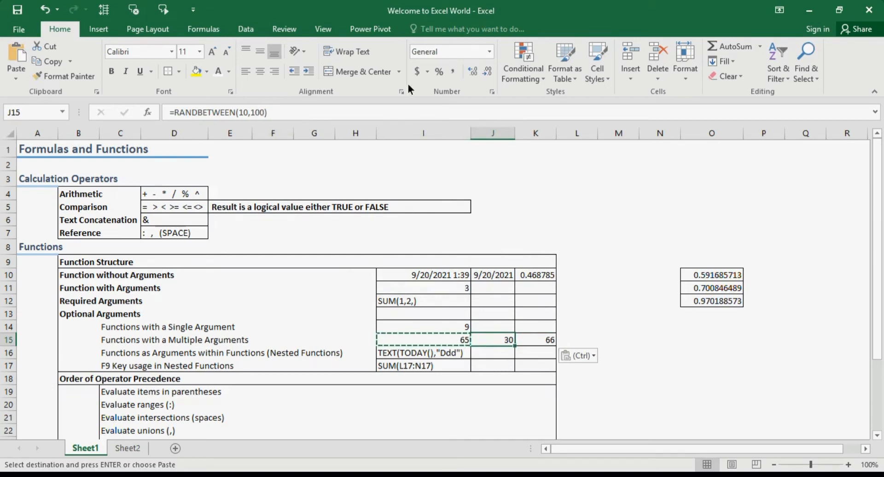
pyautogui.click(546, 275)
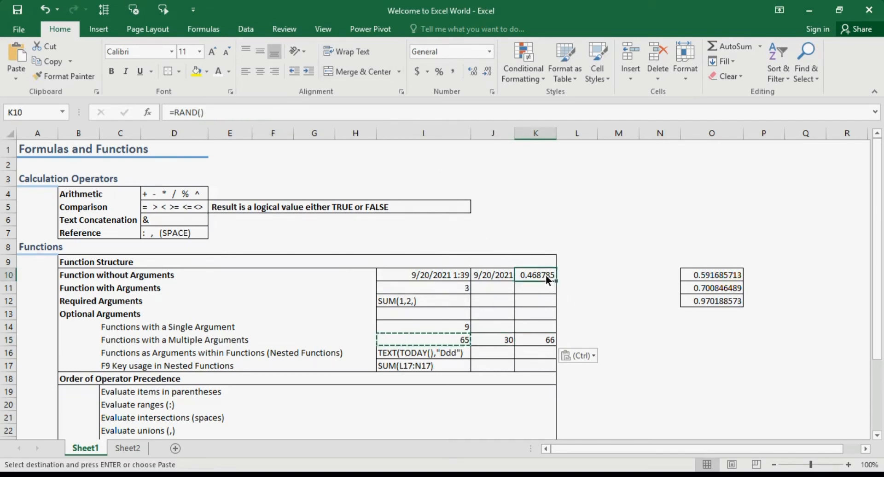
pyautogui.click(432, 334)
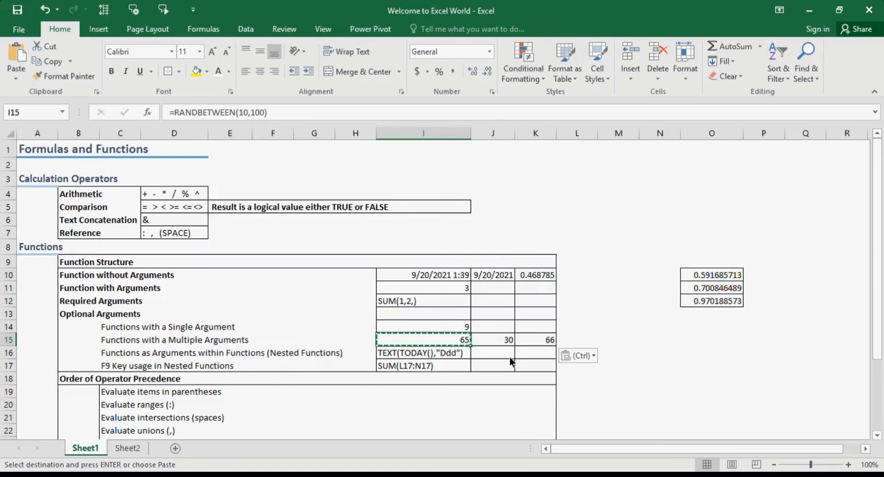
# - Clear the copied RAND formulas from column O by deleting the contents of O9:O13
pyautogui.moveTo(690, 255); pyautogui.dragTo(704, 315)
pyautogui.press('Delete')
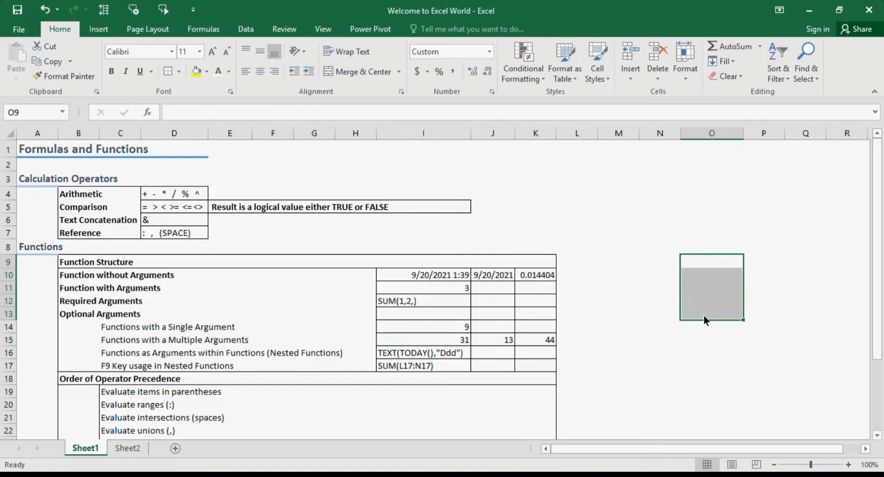
pyautogui.click(568, 328)
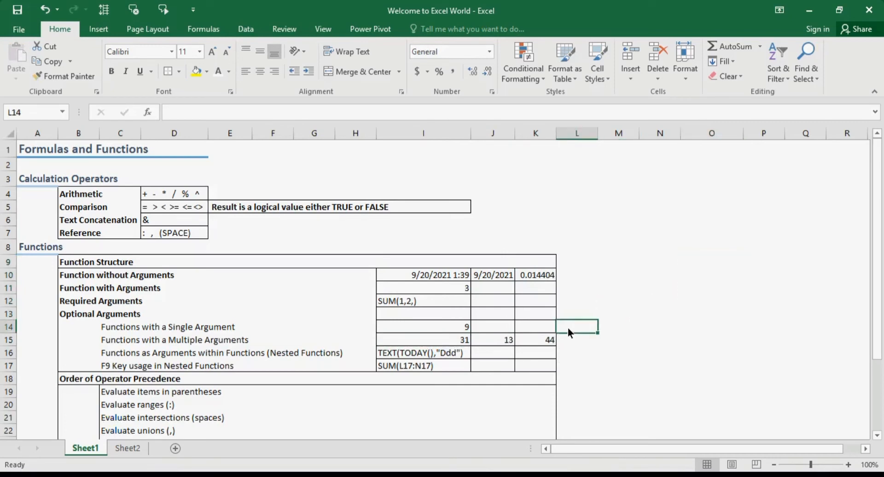
# - Turn the TEXT example in I16 into a live formula that takes the date from J10, =TEXT(J10,"Ddd")
pyautogui.click(418, 350)
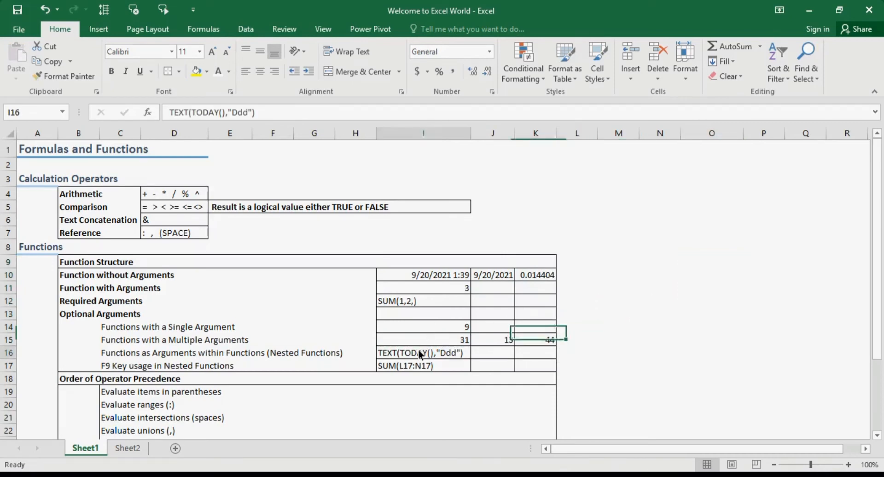
pyautogui.click(487, 275)
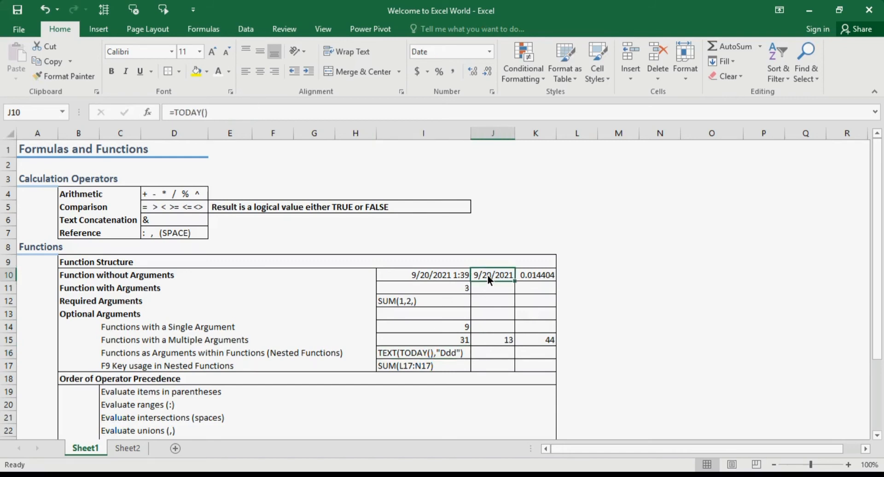
pyautogui.click(448, 352)
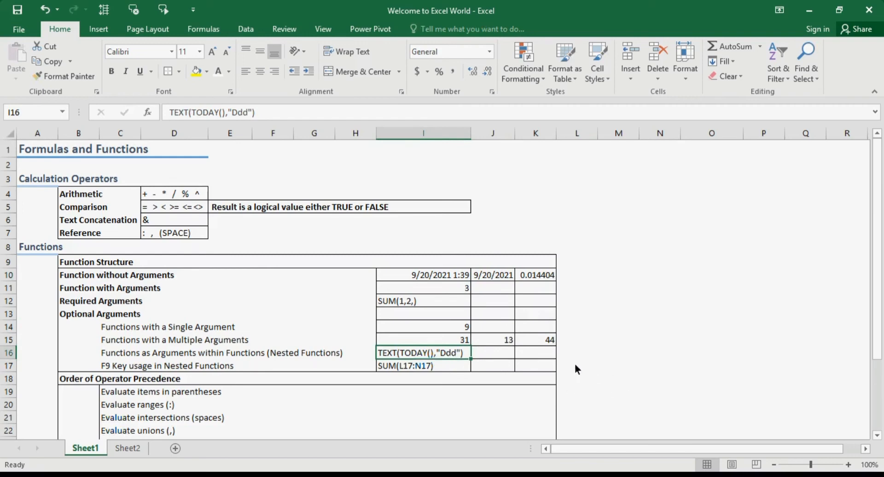
pyautogui.click(169, 114)
pyautogui.write('=')
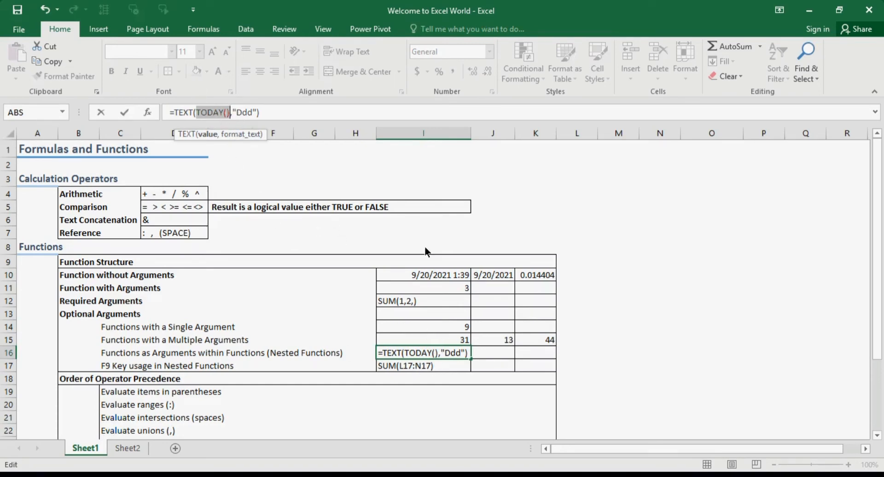
pyautogui.click(495, 279)
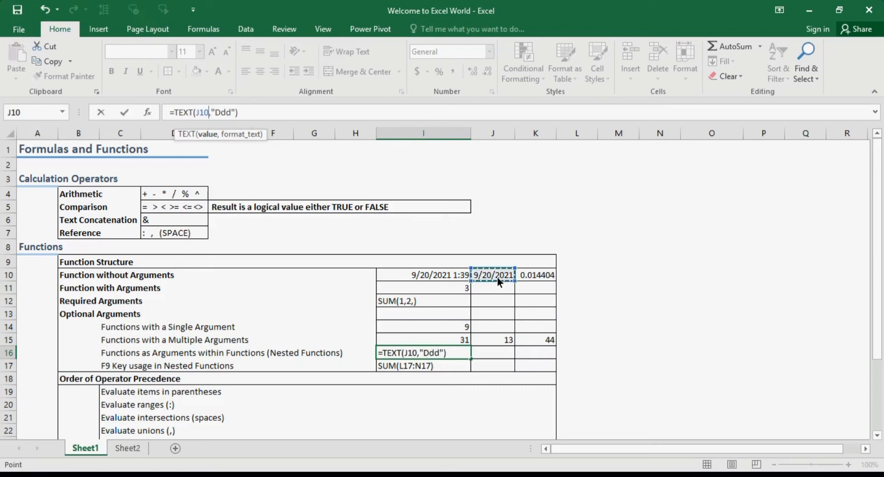
pyautogui.click(220, 112)
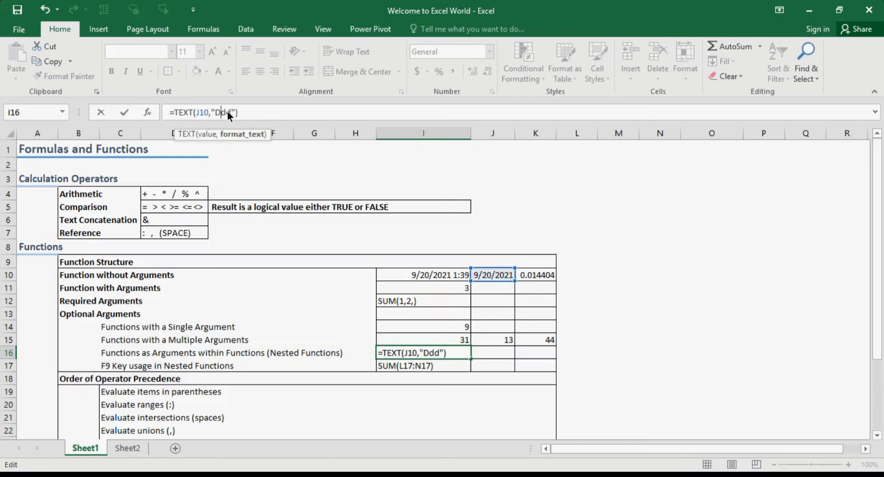
pyautogui.click(250, 112)
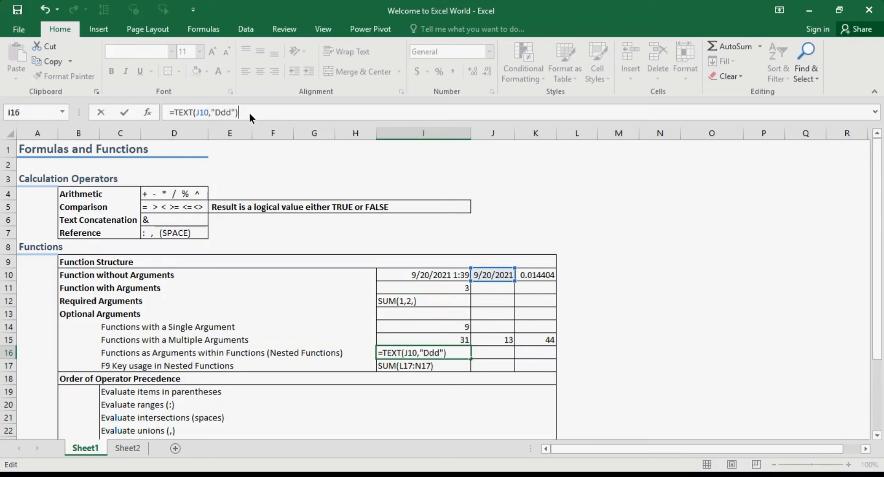
pyautogui.press('Return')
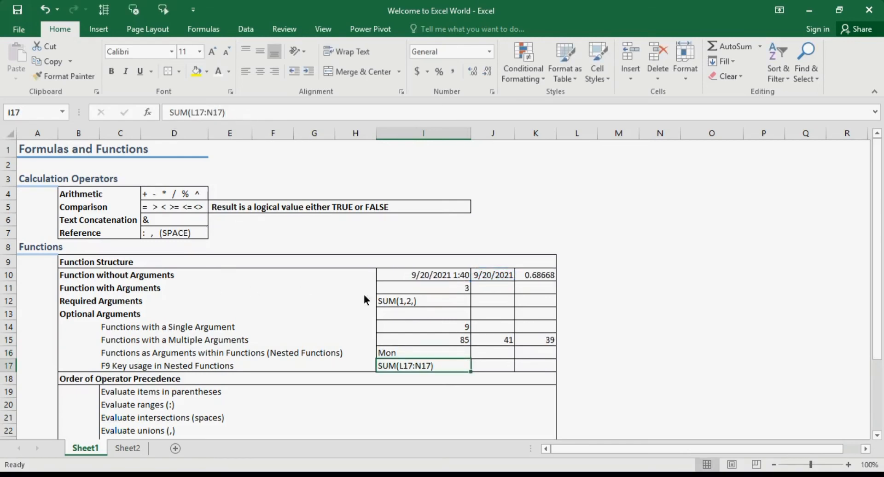
# - Compare I16 with its source date in J10, and replace the J10 reference with a nested function, =TEXT(TODAY(),"Ddd")
pyautogui.click(407, 352)
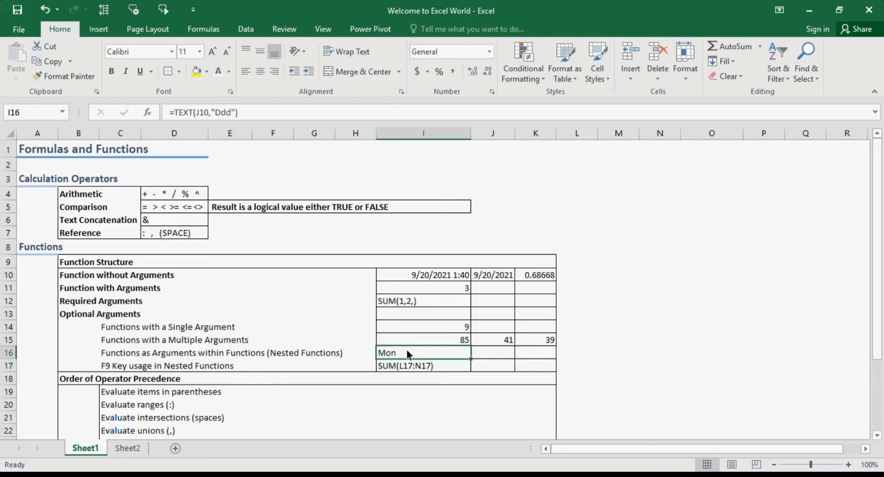
pyautogui.click(506, 273)
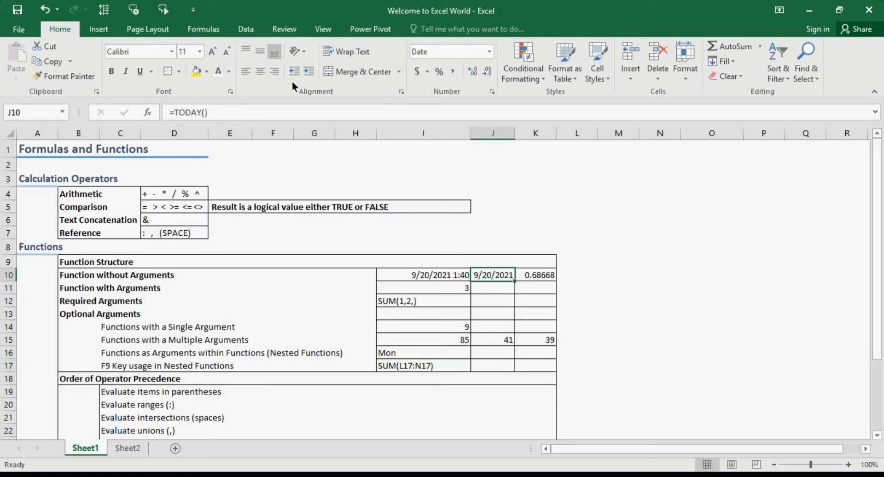
pyautogui.click(404, 352)
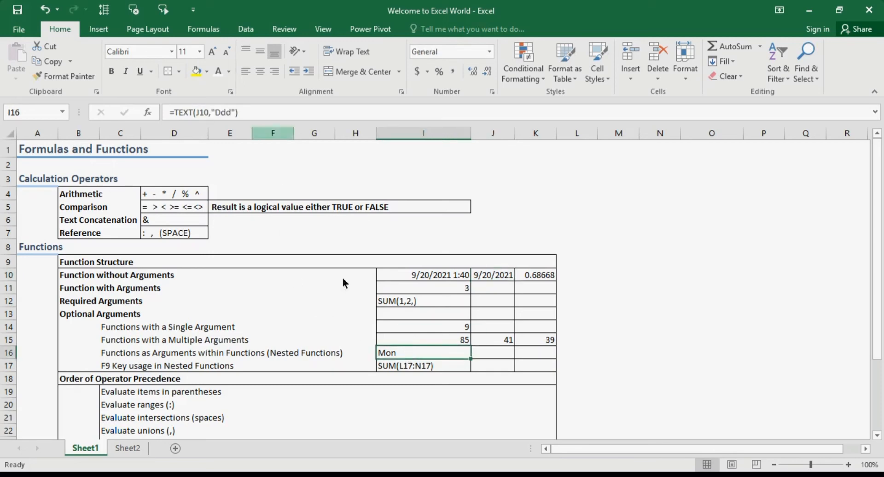
pyautogui.click(208, 112)
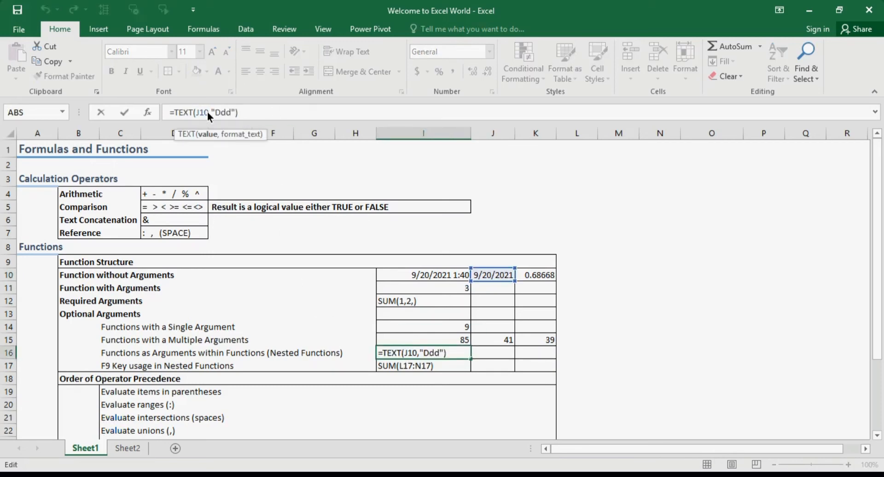
pyautogui.press('BackSpace')
pyautogui.press('BackSpace')
pyautogui.press('BackSpace')
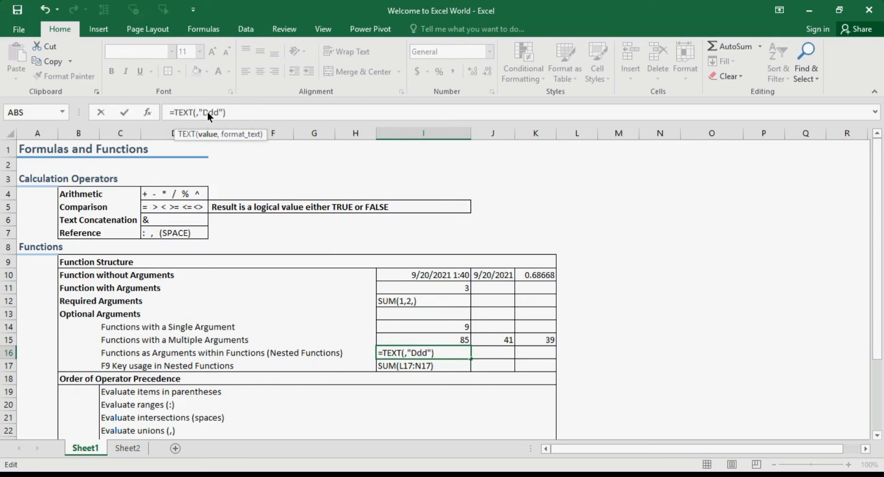
pyautogui.write('toda')
pyautogui.press('Tab')
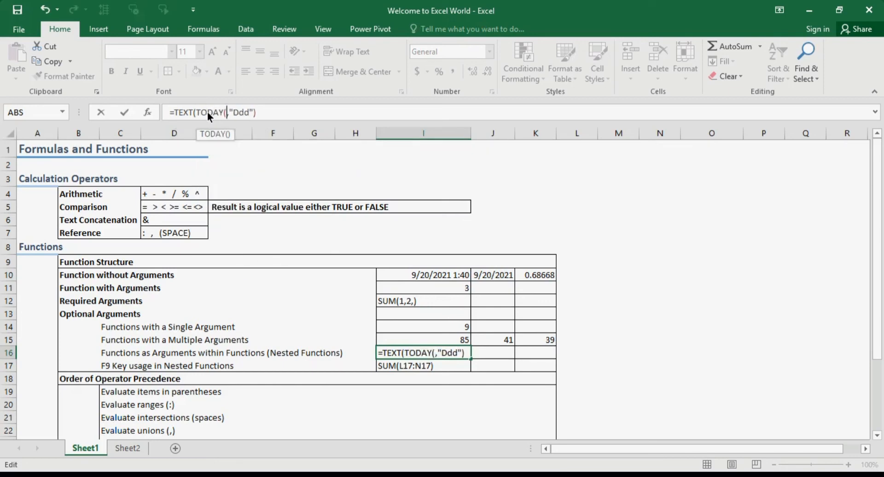
pyautogui.write(')')
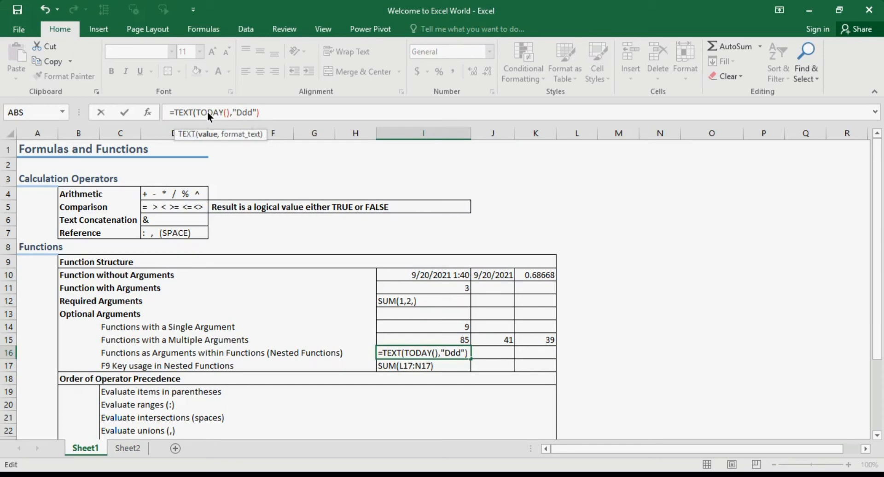
pyautogui.press('Return')
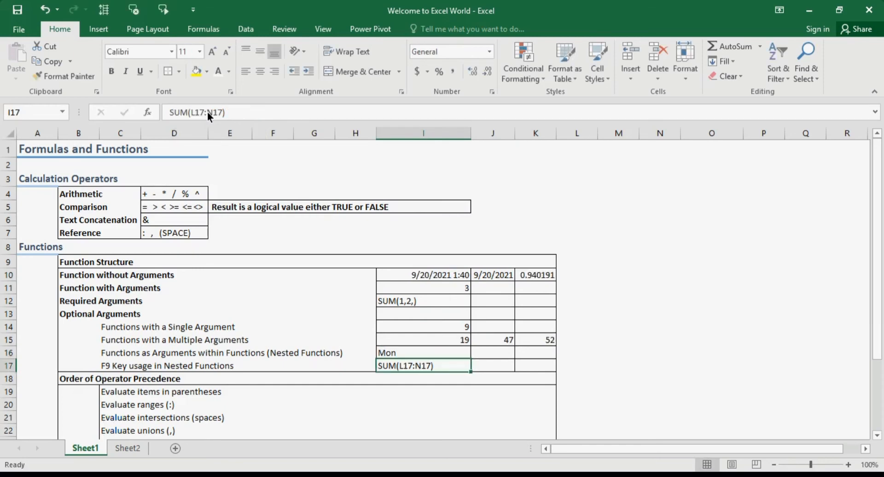
# - Add 5 days to the nested TODAY function in I16, making the formula =TEXT(TODAY()+5,"Ddd")
pyautogui.press('Up')
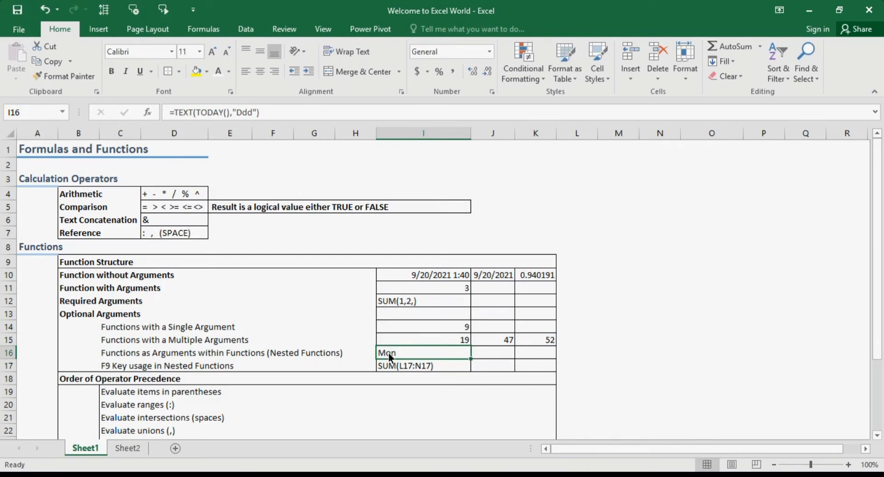
pyautogui.click(228, 114)
pyautogui.write('+5')
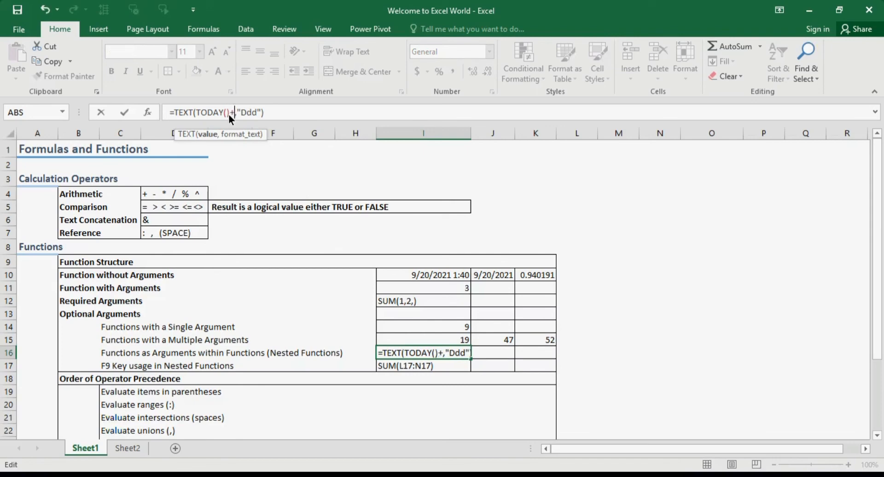
pyautogui.press('Return')
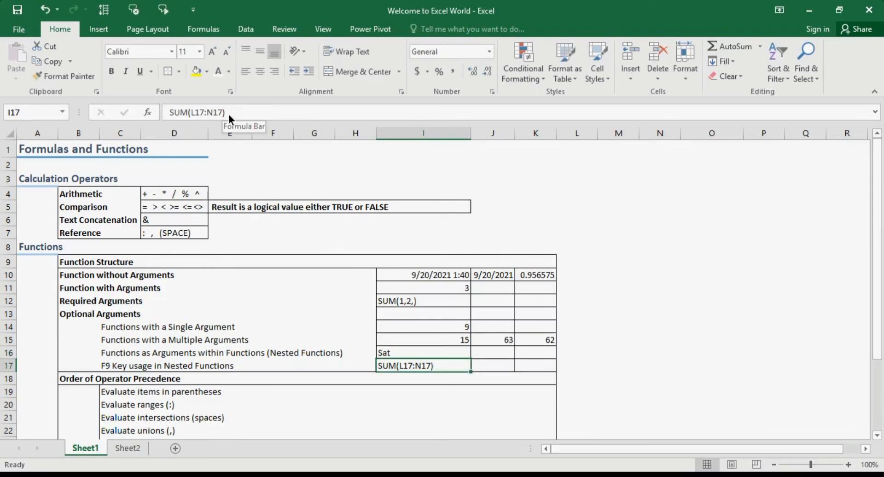
pyautogui.press('Up')
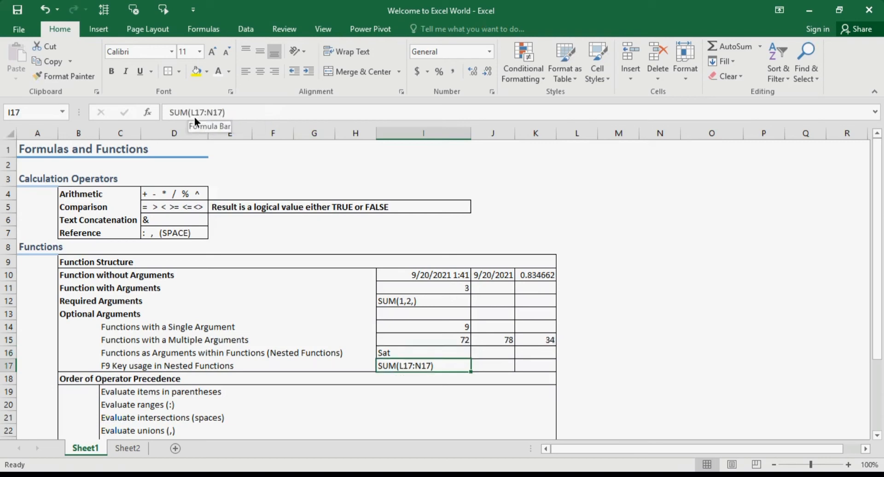
# - Try =SUM(L17:N17) in I17 with the range argument evaluated into its literal values, and undo the entry
pyautogui.click(168, 112)
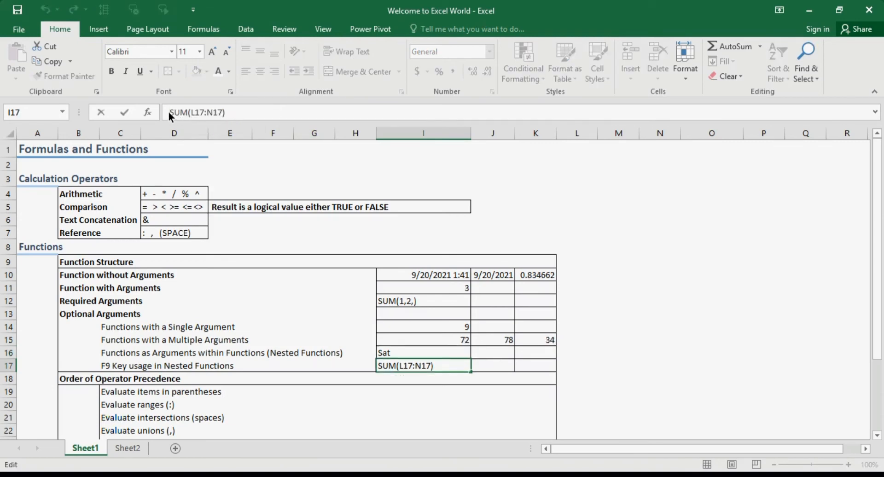
pyautogui.write('=')
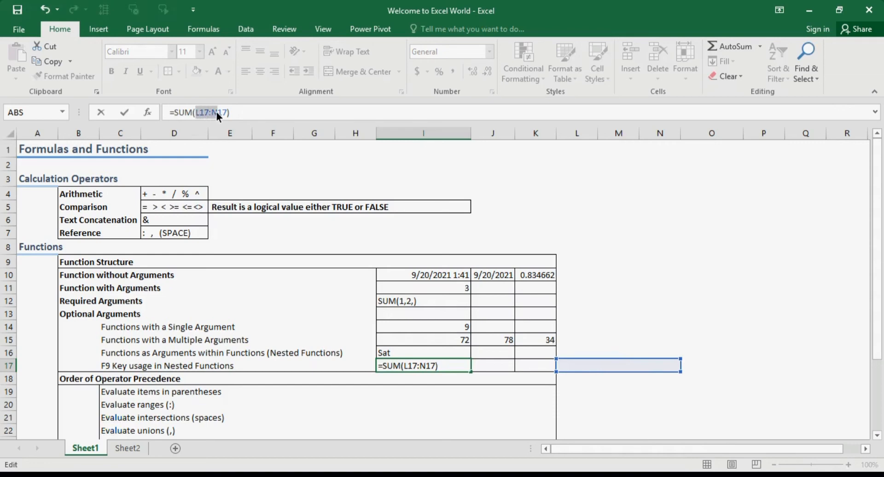
pyautogui.moveTo(224, 111); pyautogui.dragTo(226, 111)
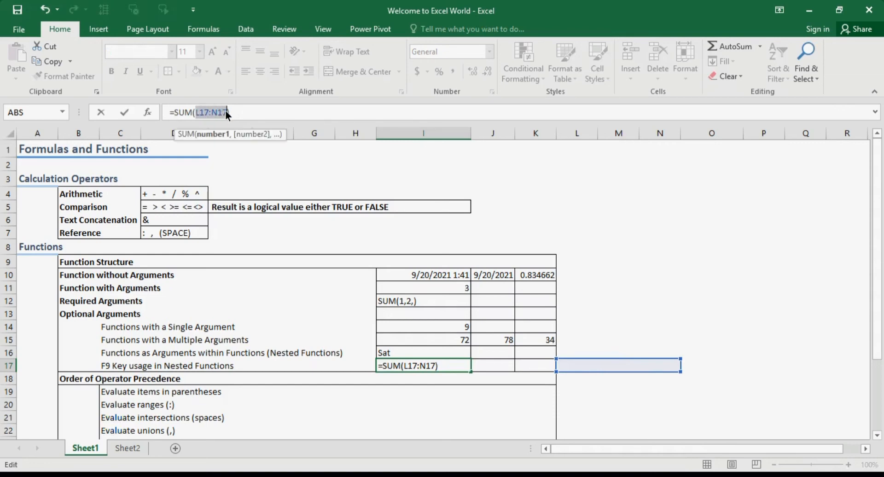
pyautogui.press('F9')
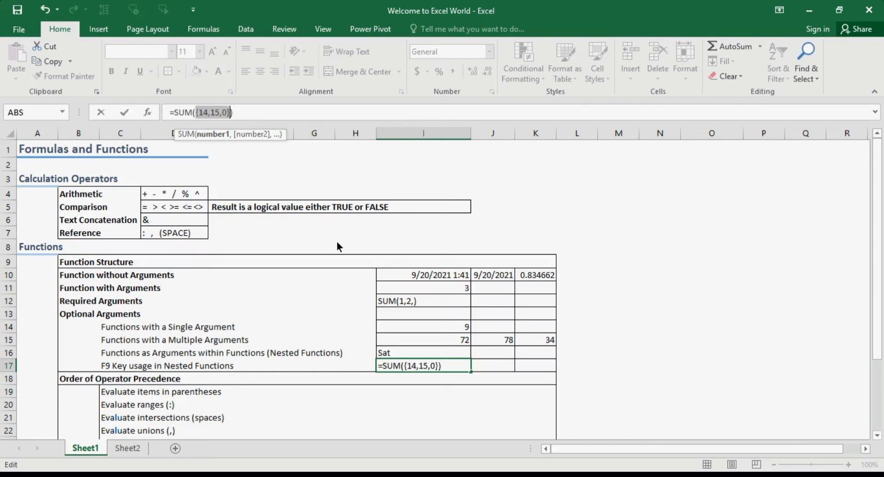
pyautogui.press('Tab')
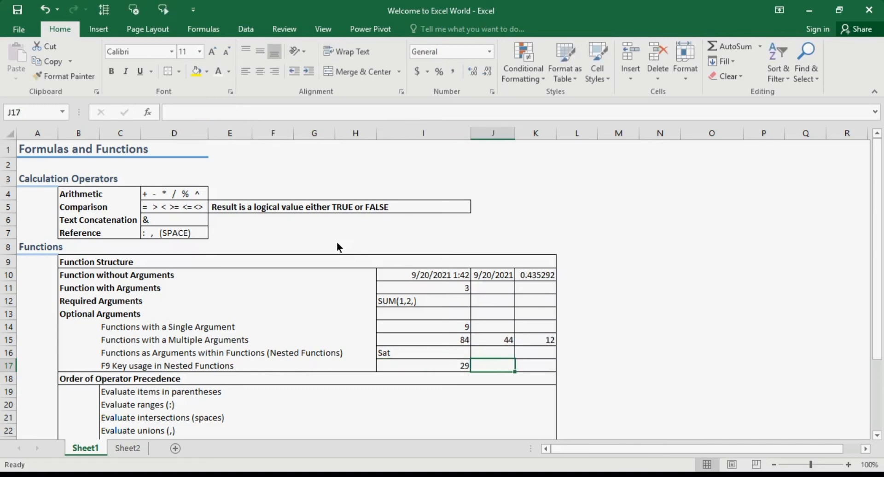
pyautogui.hotkey('ctrl', 'z')
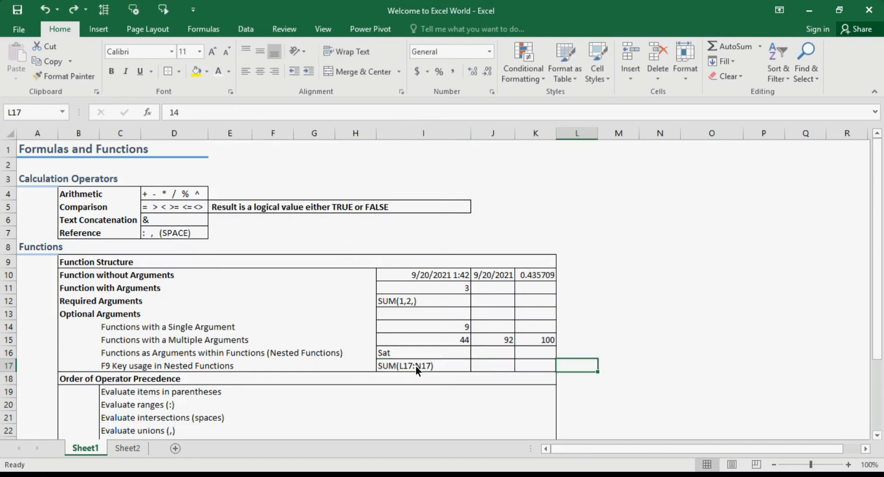
# - Set the font color of L17:N17 to Automatic and check the source values for the sum
pyautogui.hotkey('shift', 'Right')
pyautogui.hotkey('shift', 'Right')
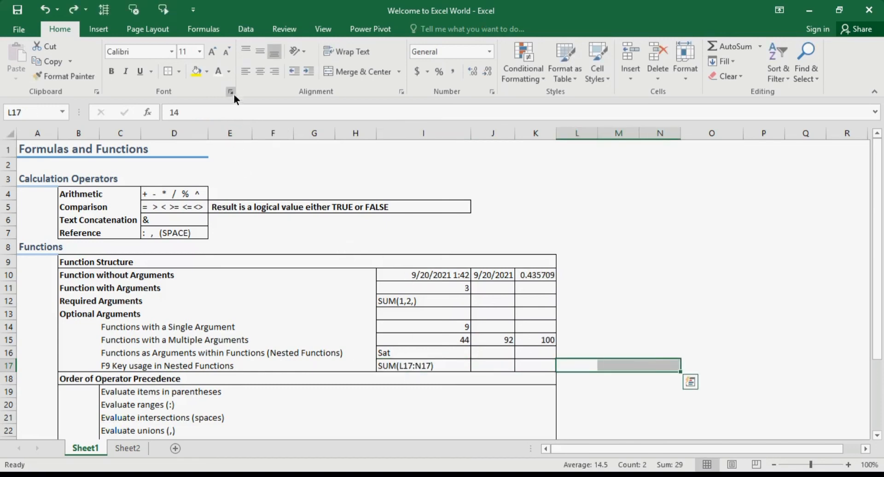
pyautogui.click(228, 72)
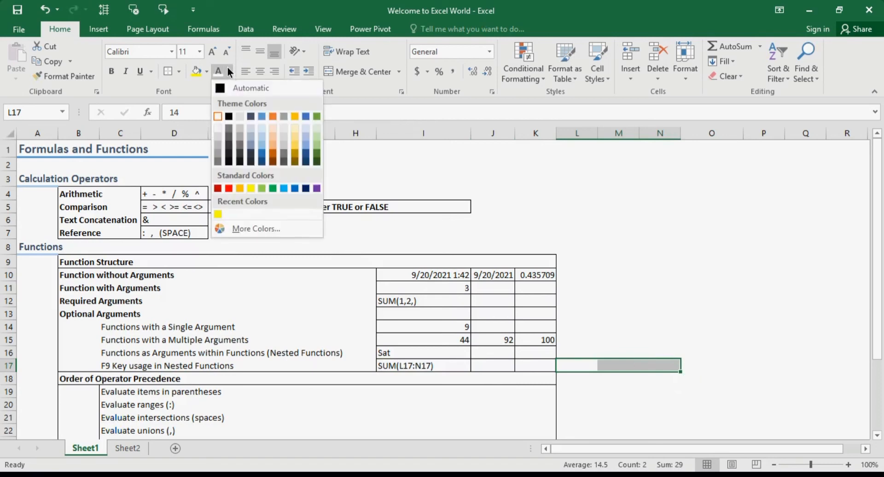
pyautogui.click(229, 86)
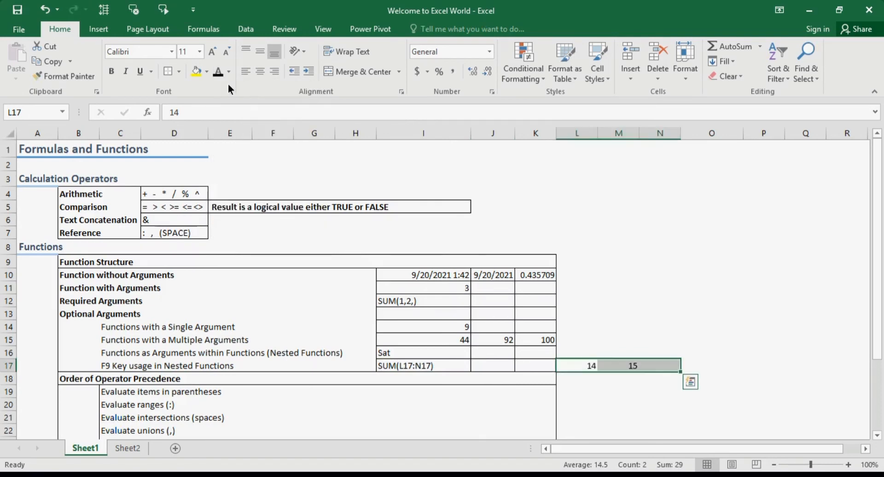
pyautogui.click(667, 363)
pyautogui.click(594, 366)
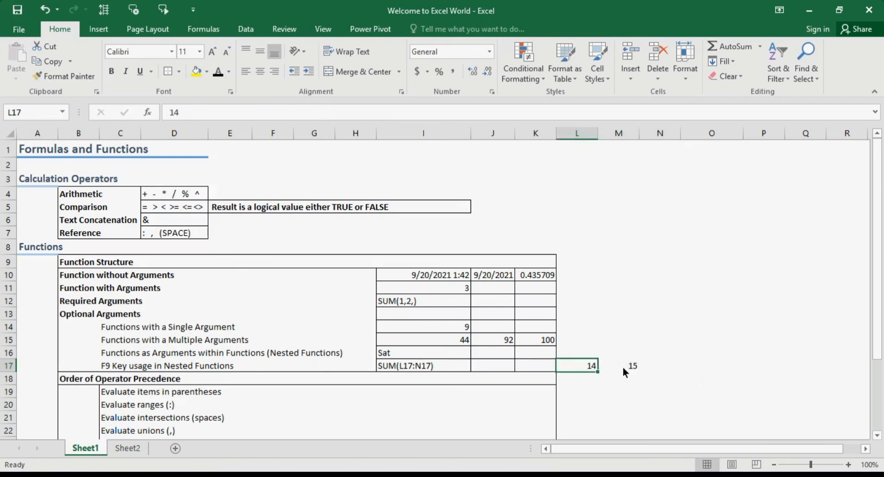
# - Turn the I17 text into the formula =SUM(L17:N17) with the L17:N17 argument evaluated into its literal values, and enter it
pyautogui.moveTo(622, 367); pyautogui.dragTo(441, 365)
pyautogui.click(441, 365)
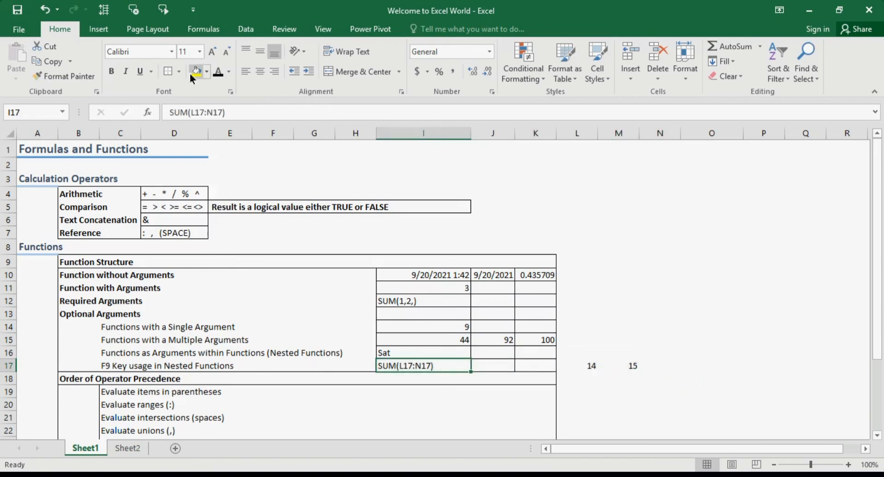
pyautogui.click(171, 112)
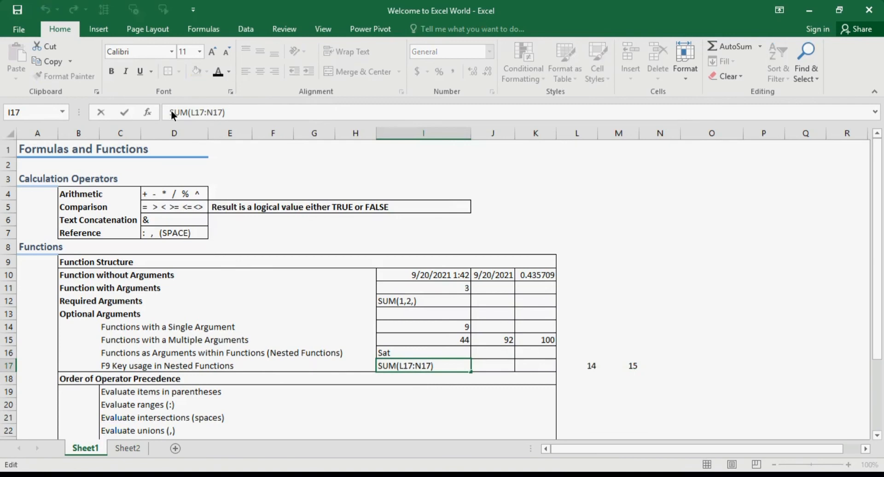
pyautogui.write('=')
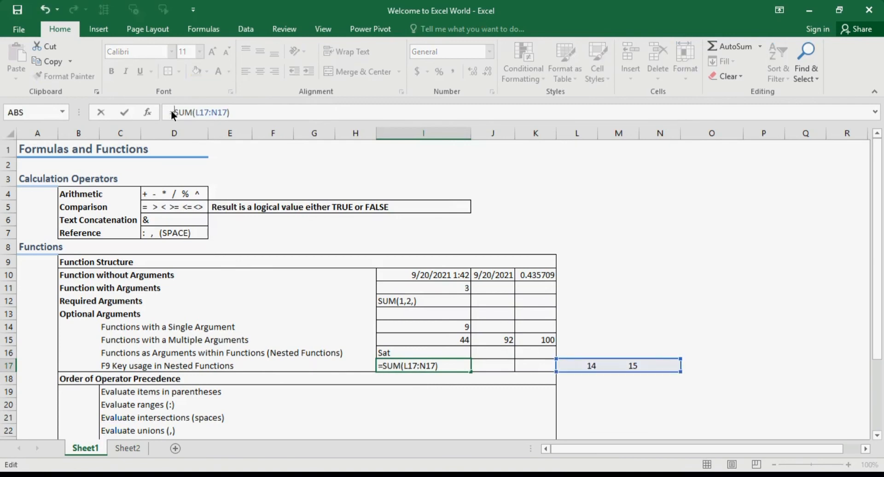
pyautogui.rightClick(196, 112)
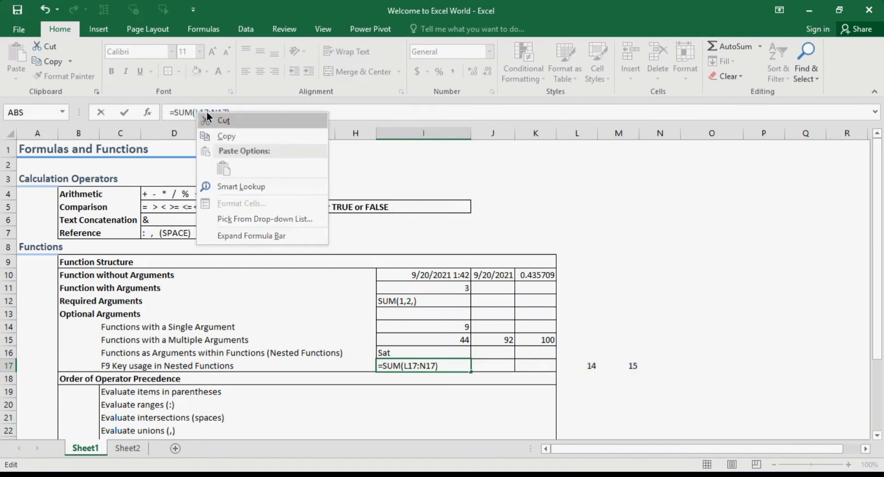
pyautogui.press('Escape')
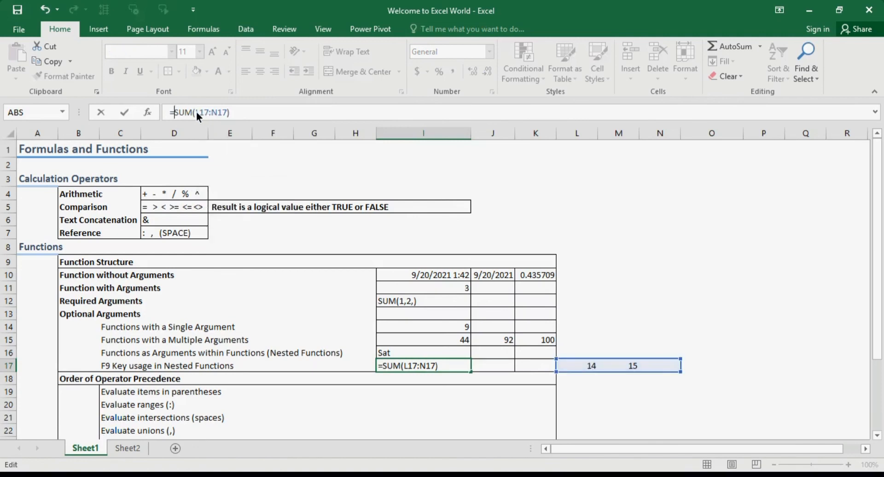
pyautogui.moveTo(196, 111); pyautogui.dragTo(225, 111)
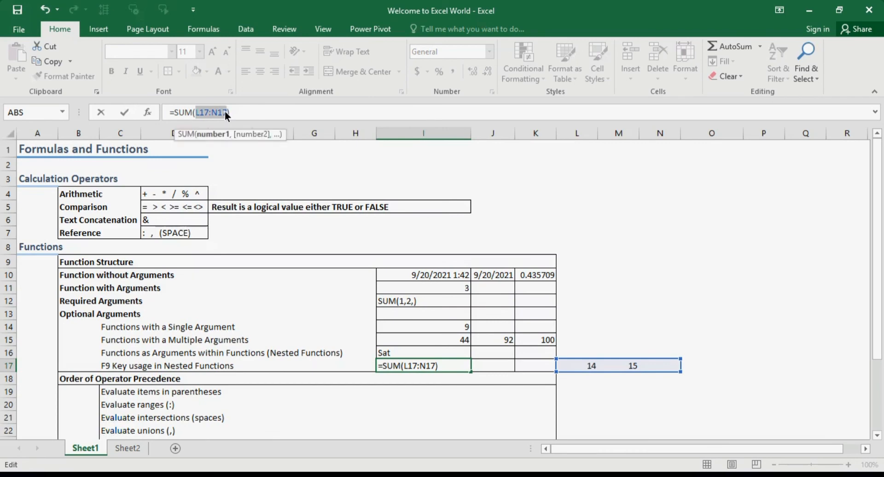
pyautogui.press('F9')
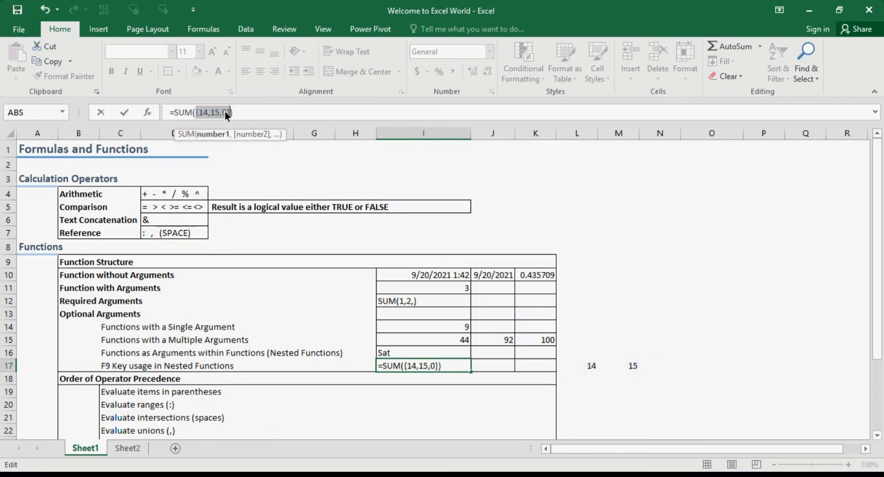
pyautogui.click(249, 117)
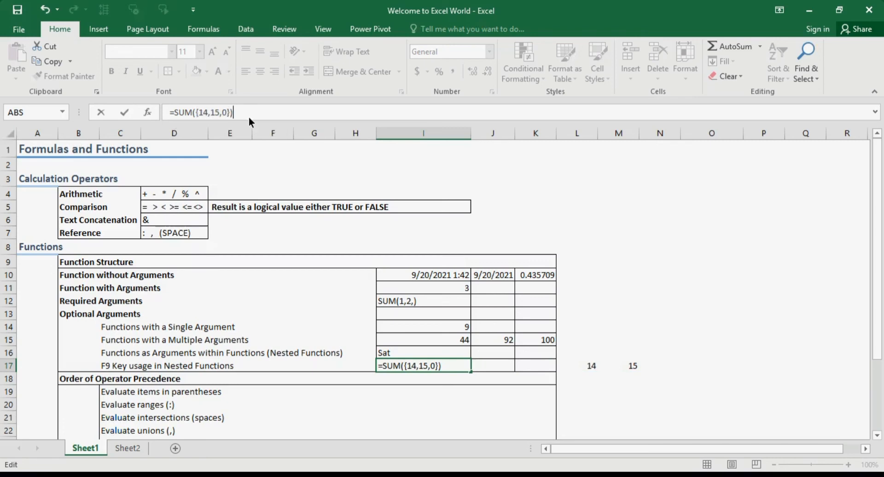
pyautogui.press('Return')
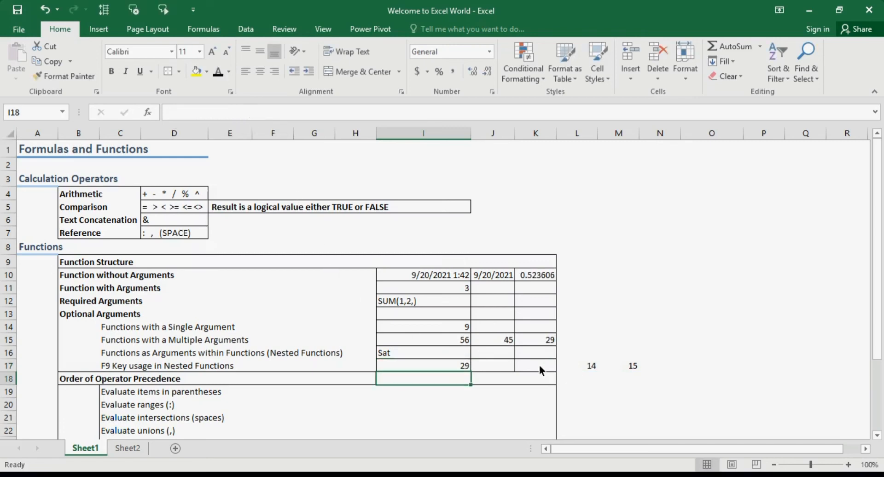
pyautogui.click(450, 362)
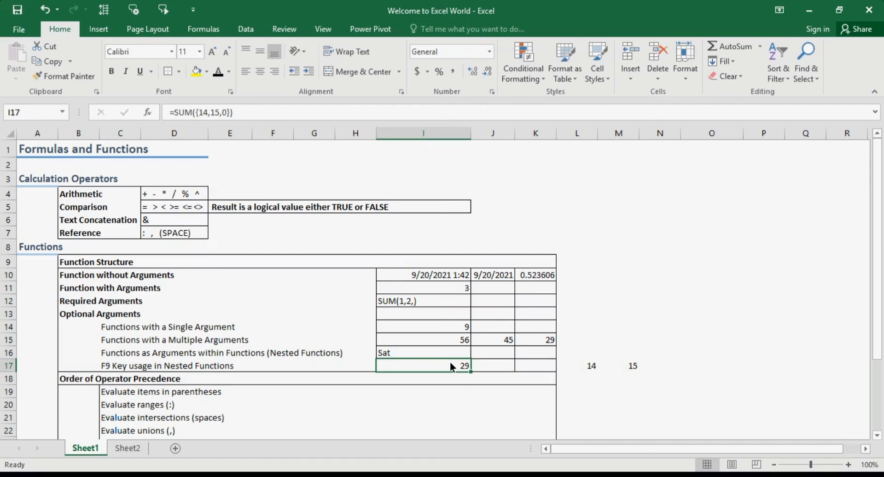
# - In the I16 formula =TEXT(TODAY()+5,"Ddd"), evaluate only the nested TODAY() function into its literal date serial number
pyautogui.click(440, 349)
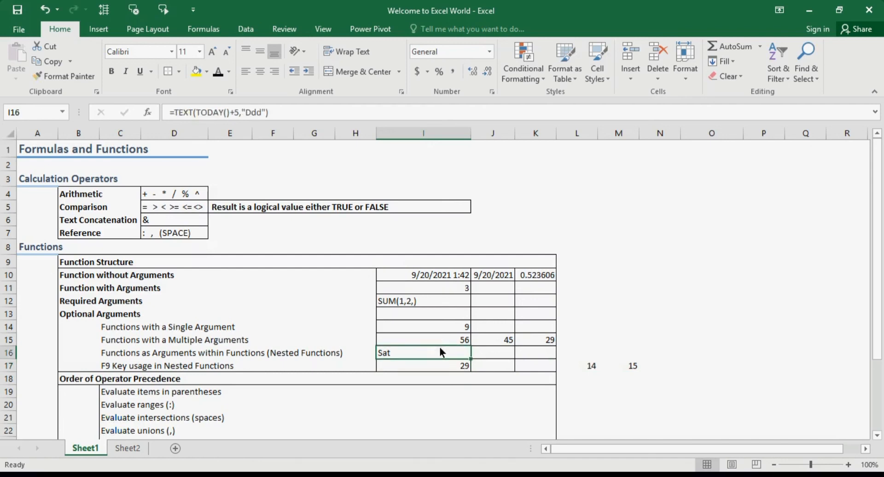
pyautogui.click(237, 112)
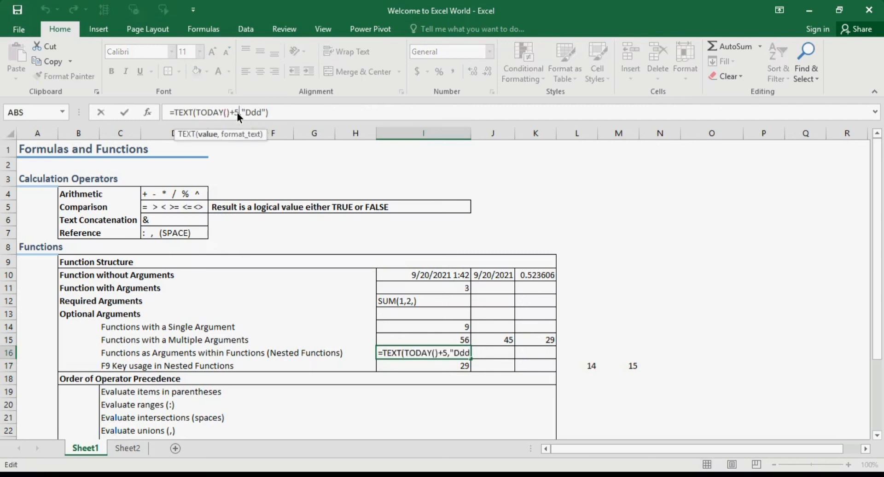
pyautogui.doubleClick(236, 112)
pyautogui.click(228, 111)
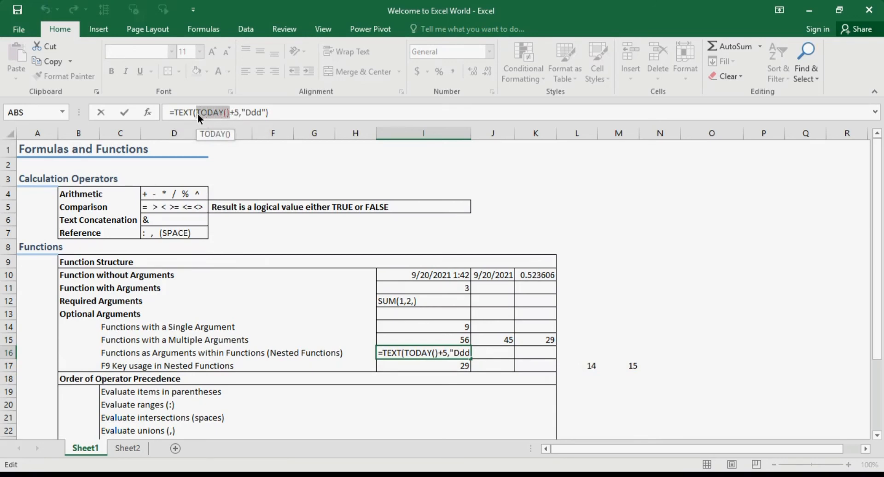
pyautogui.moveTo(198, 114); pyautogui.dragTo(193, 113)
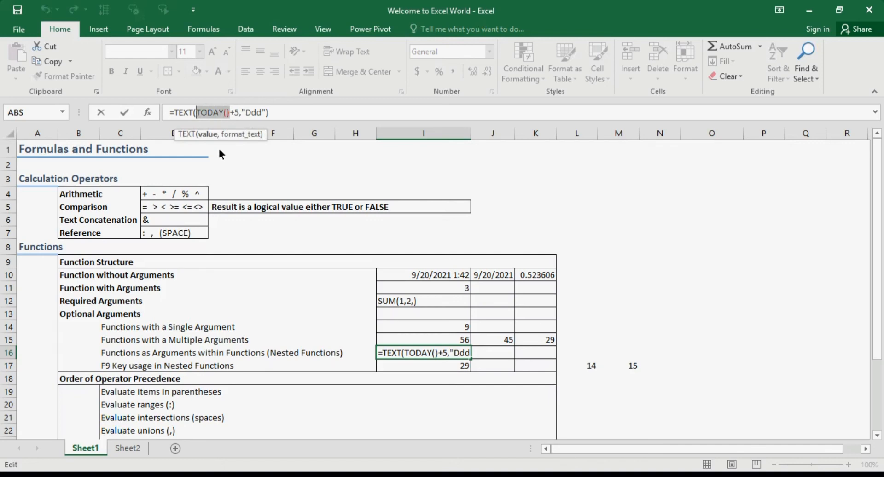
pyautogui.press('F9')
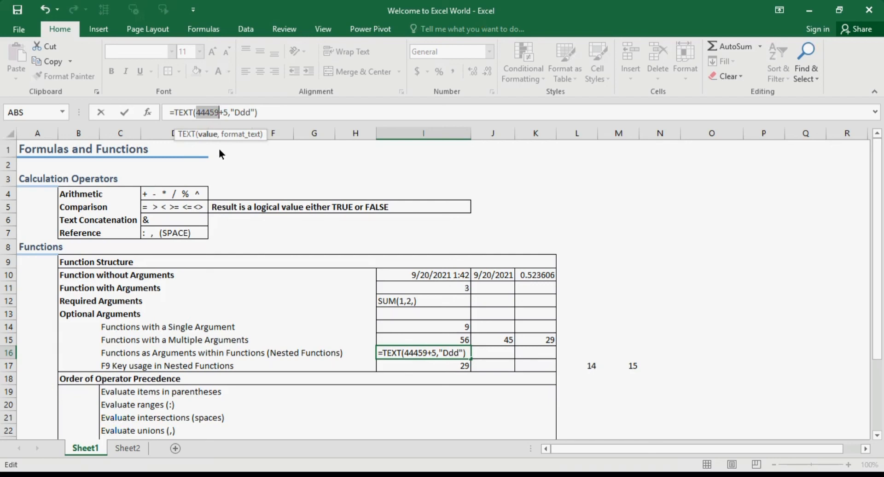
# - Evaluate the whole first argument of I16's TEXT formula, serial number plus 5, into a single literal value and enter the formula
pyautogui.click(226, 112)
pyautogui.hotkey('shift', 'Right')
pyautogui.hotkey('shift', 'Right')
pyautogui.hotkey('shift', 'Right')
pyautogui.hotkey('shift', 'Right')
pyautogui.hotkey('shift', 'Right')
pyautogui.hotkey('shift', 'Right')
pyautogui.hotkey('shift', 'Right')
pyautogui.keyDown('shift'); pyautogui.click(195, 115); pyautogui.keyUp('shift')
pyautogui.press('F9')
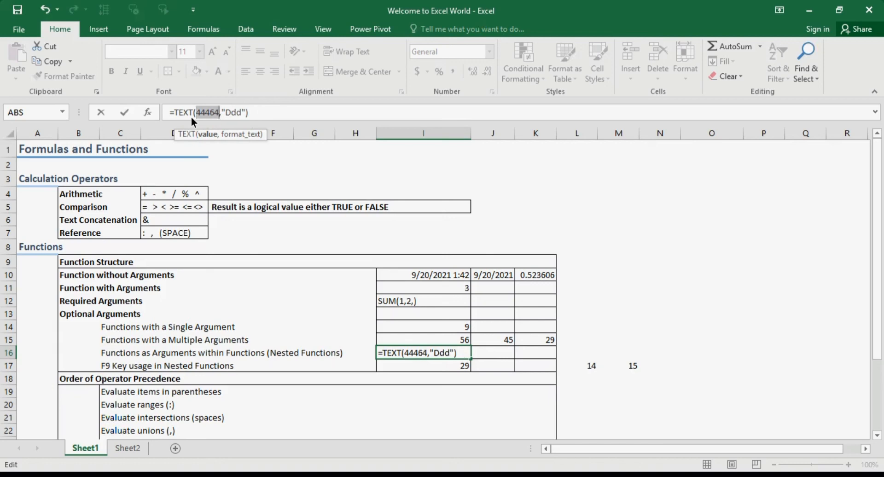
pyautogui.press('Tab')
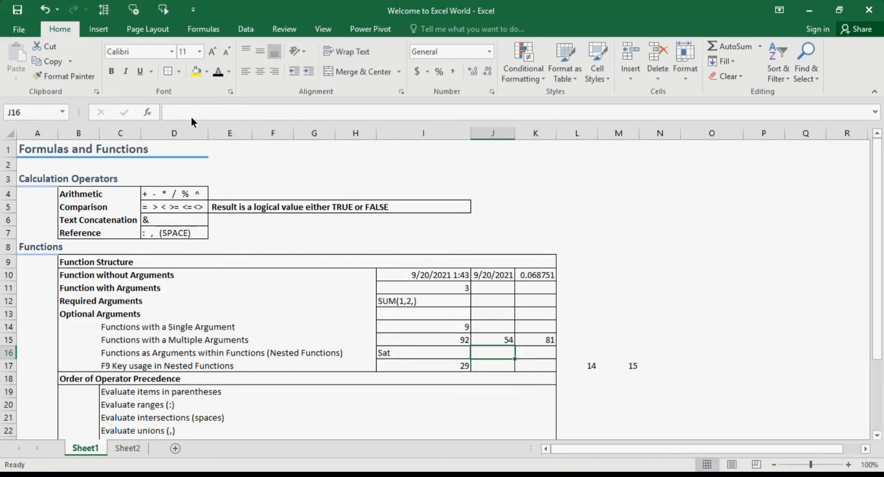
# - Enter the date serial number 44459 in the empty cell N9
pyautogui.click(671, 264)
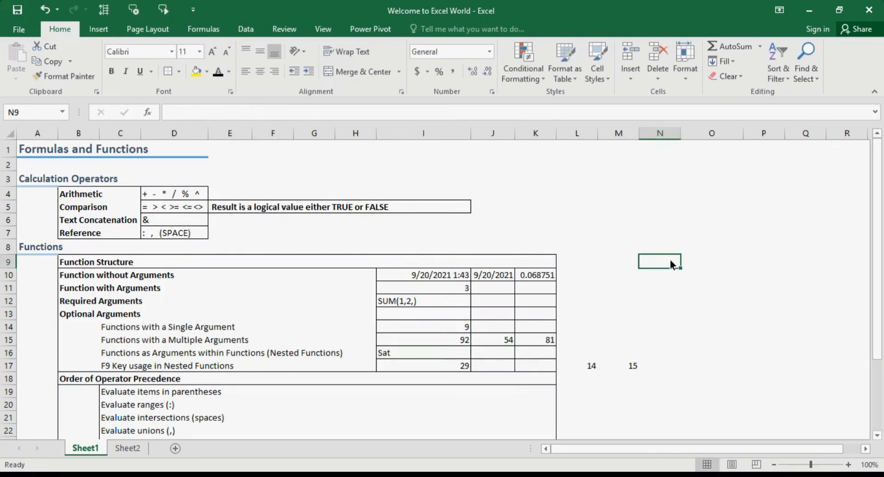
pyautogui.write('444')
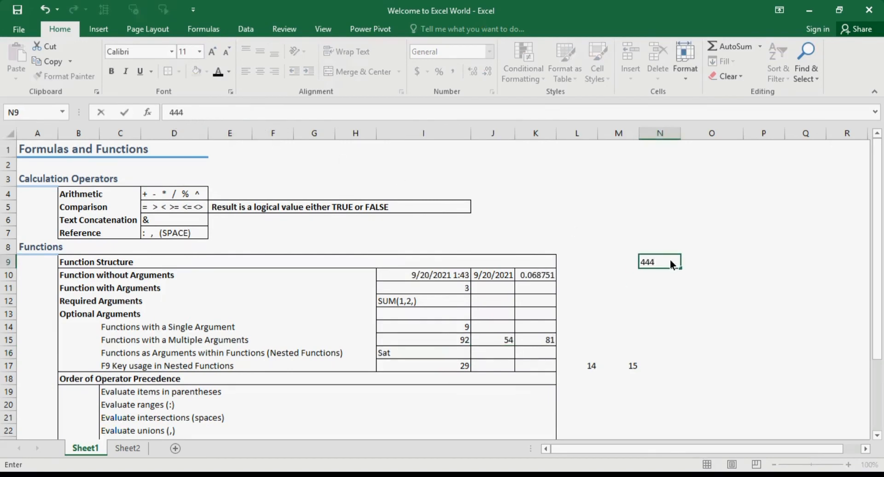
pyautogui.write('59')
pyautogui.press('Return')
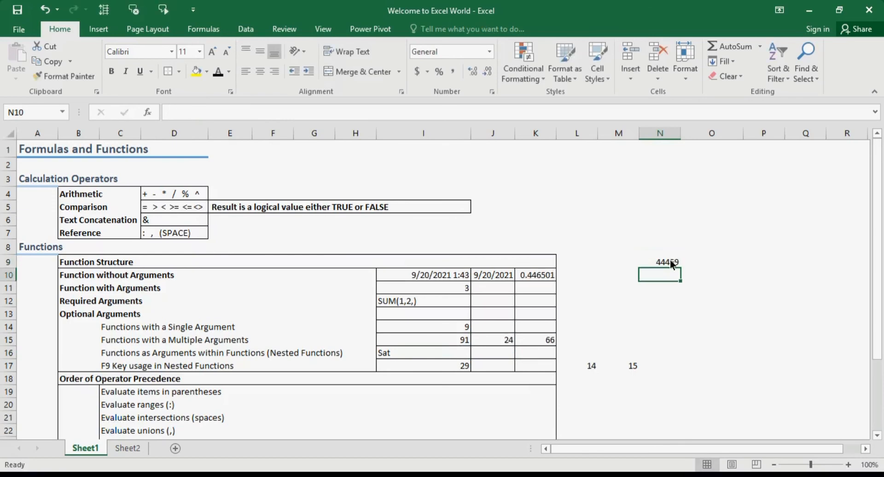
# - Format N9 as a date, first as a long date and finally with the *3/14/2012 type
pyautogui.click(670, 260)
pyautogui.click(490, 51)
pyautogui.click(444, 225)
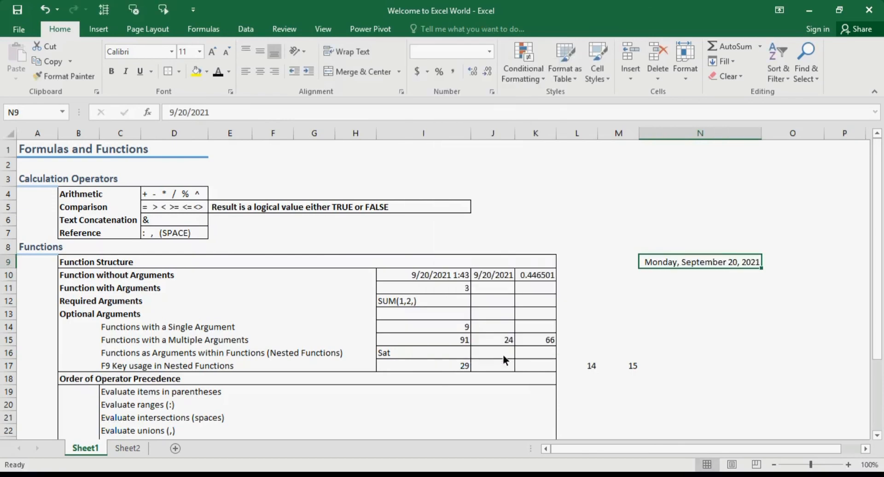
pyautogui.hotkey('ctrl', '1')
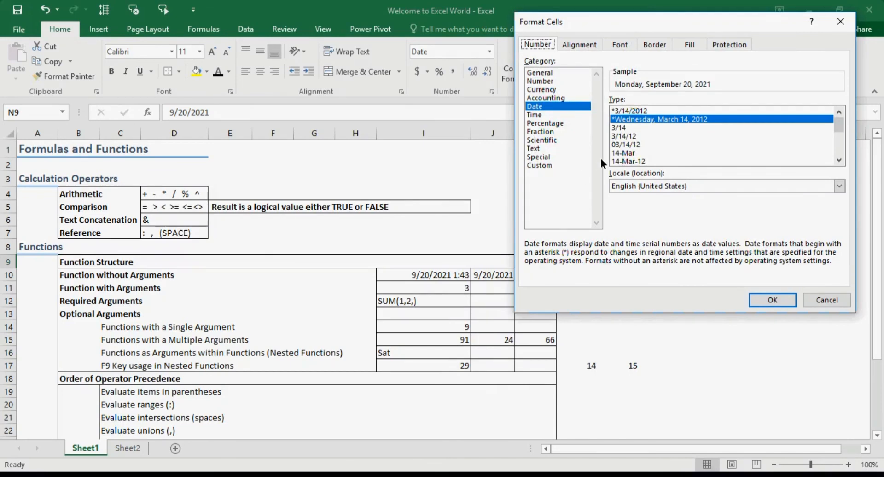
pyautogui.click(653, 144)
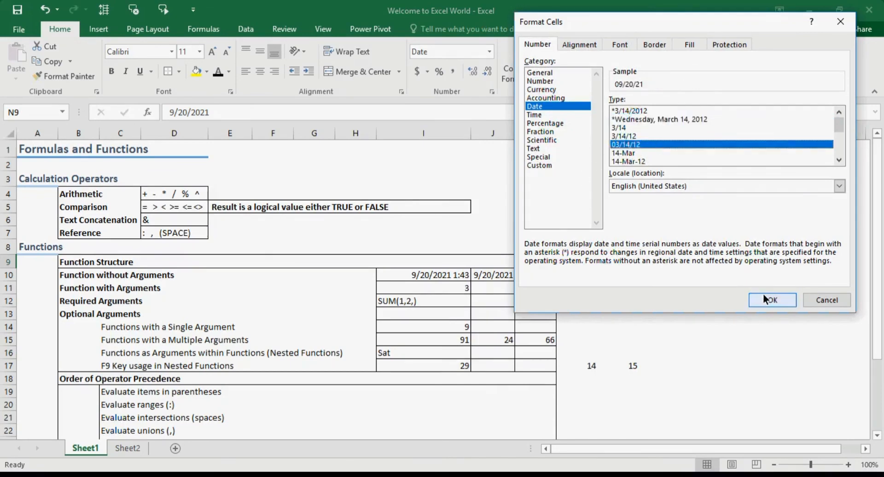
pyautogui.click(655, 112)
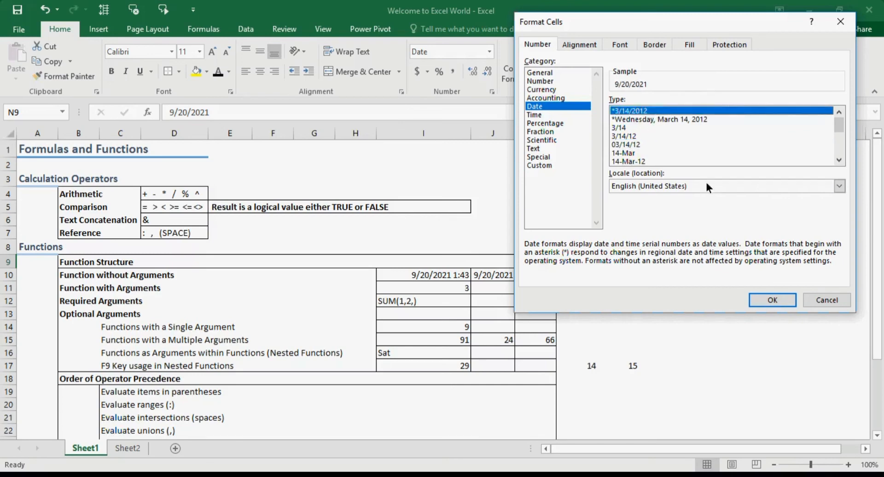
pyautogui.click(771, 300)
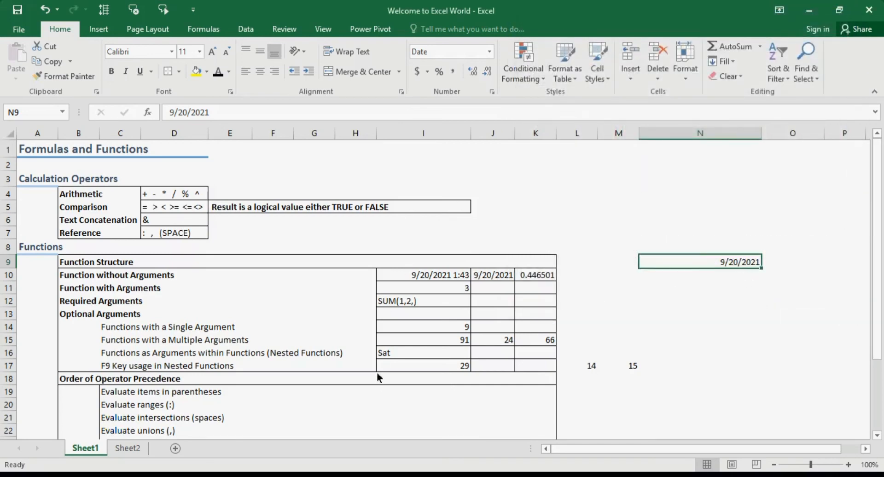
# - Review the I16 formula and add 5 days to the N9 date in O9 with the formula =N9+5
pyautogui.click(417, 352)
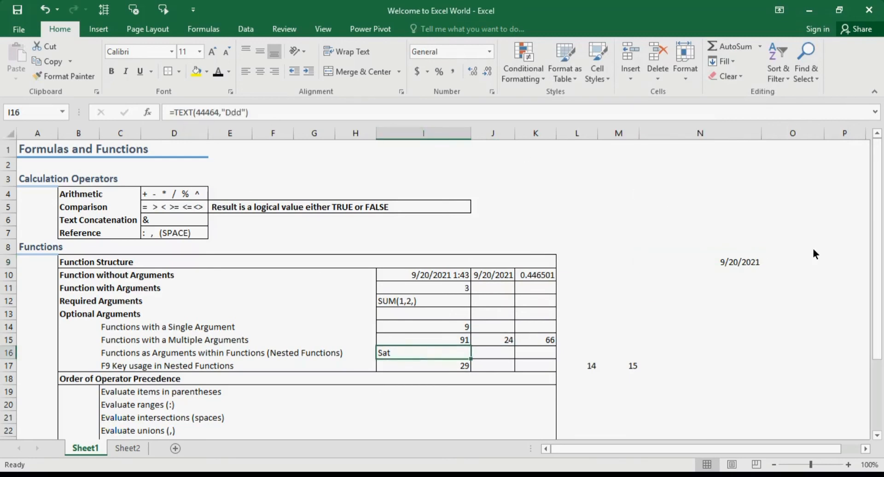
pyautogui.click(794, 266)
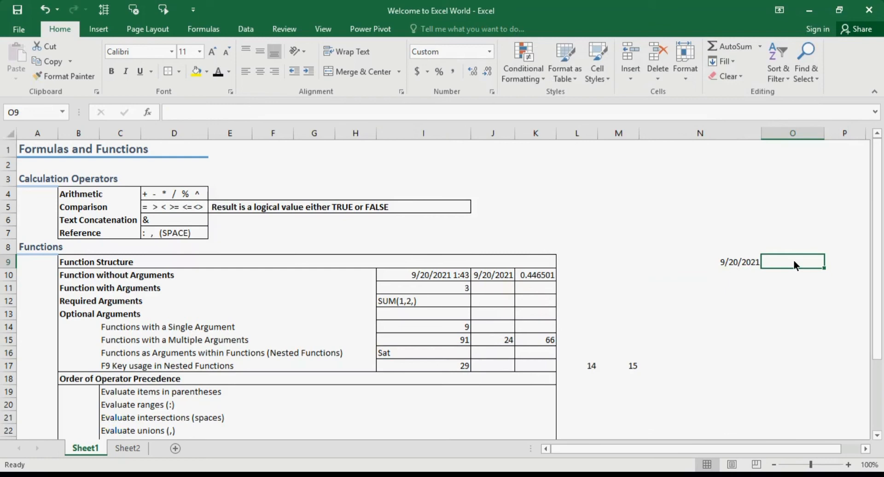
pyautogui.write('=')
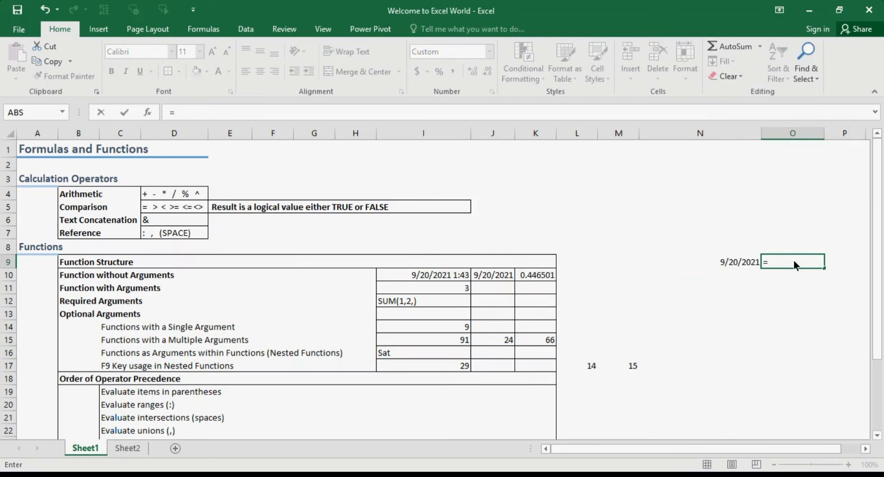
pyautogui.press('Left')
pyautogui.write('+')
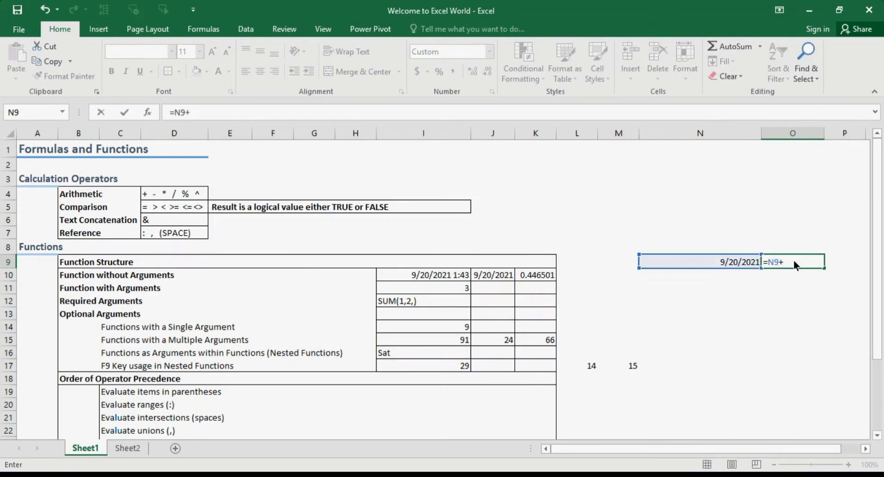
pyautogui.write('5')
pyautogui.press('Return')
pyautogui.click(794, 262)
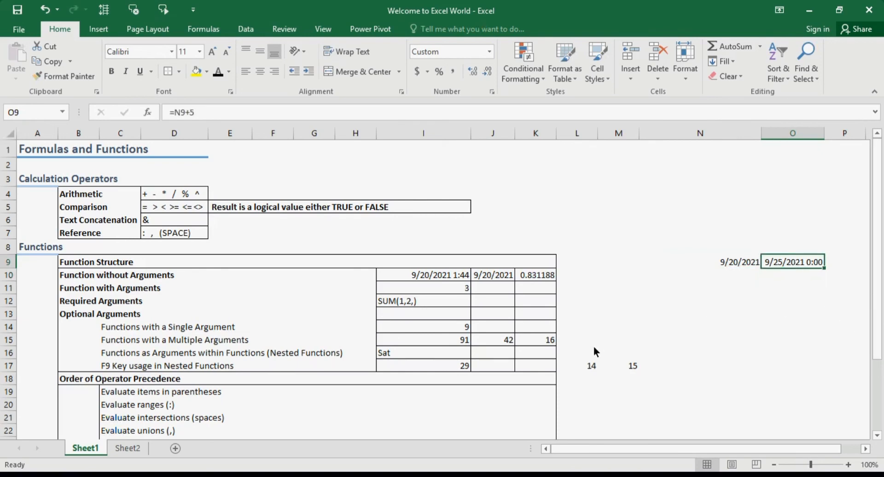
# - Extract the weekday name of the O9 date in O11 with the formula =TEXT(O9,"Ddd")
pyautogui.click(811, 284)
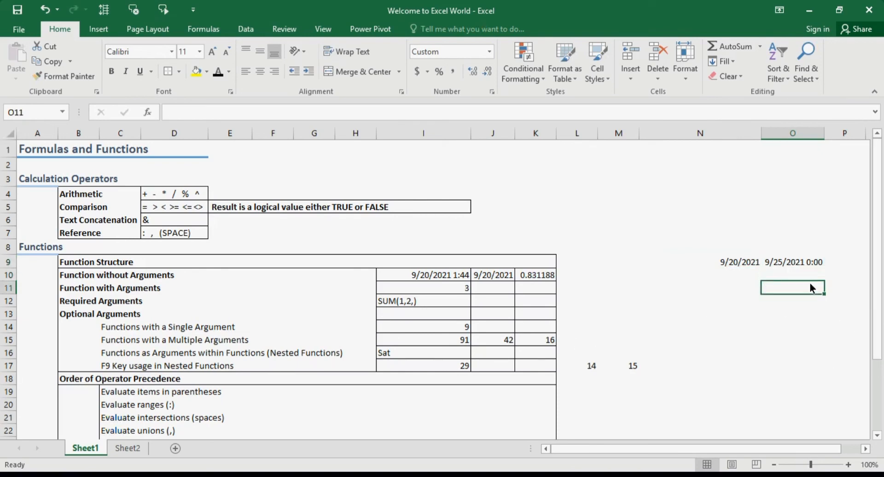
pyautogui.write('=te')
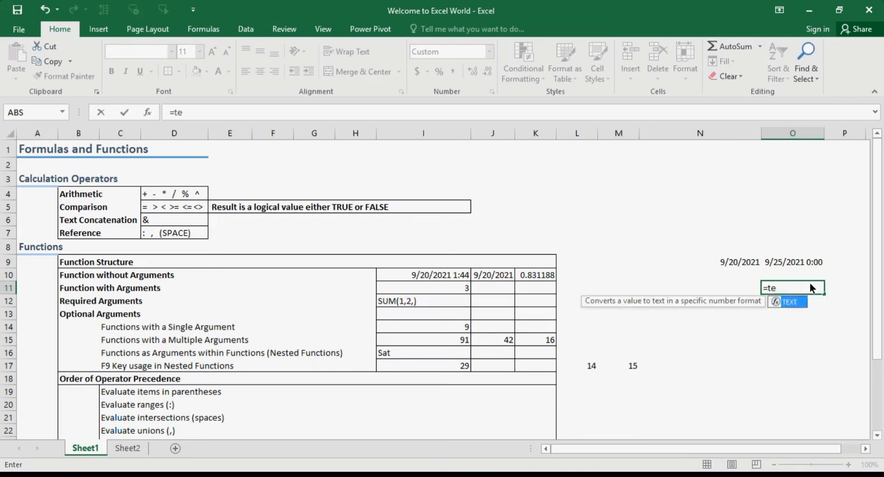
pyautogui.press('Tab')
pyautogui.press('Up')
pyautogui.press('Up')
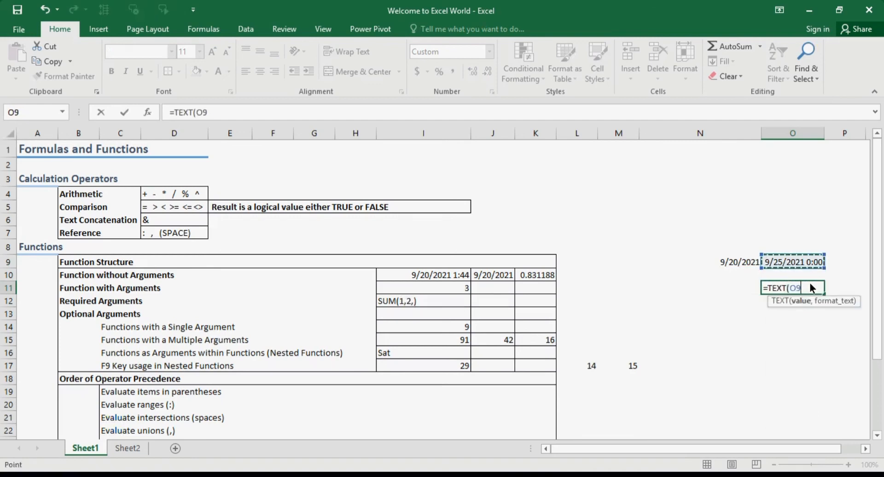
pyautogui.write(',"D')
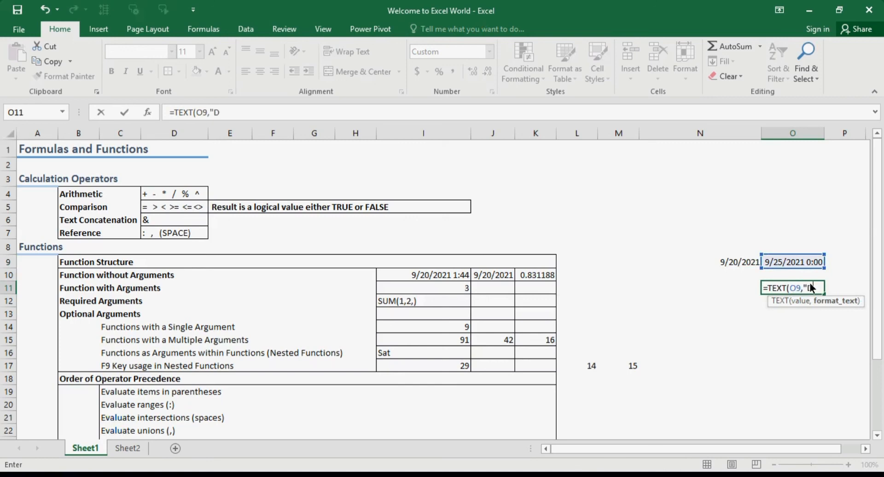
pyautogui.write('dd"')
pyautogui.press('Tab')
pyautogui.click(810, 283)
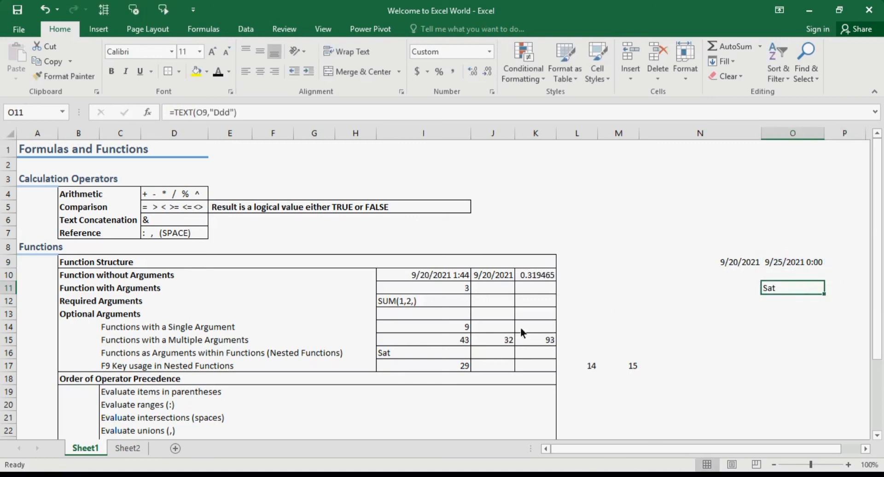
# - Inspect the literal serial number in I16's TEXT formula, close the formula without changes, and go to the Calculation Operators heading
pyautogui.click(418, 351)
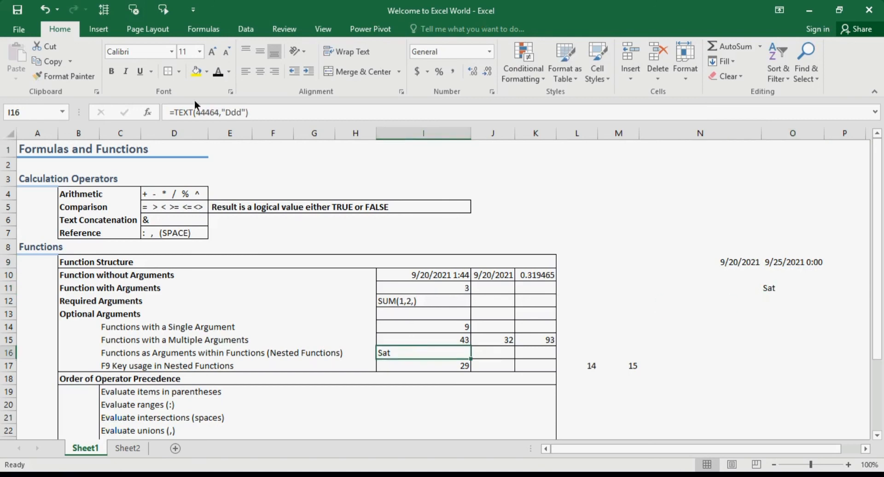
pyautogui.doubleClick(204, 110)
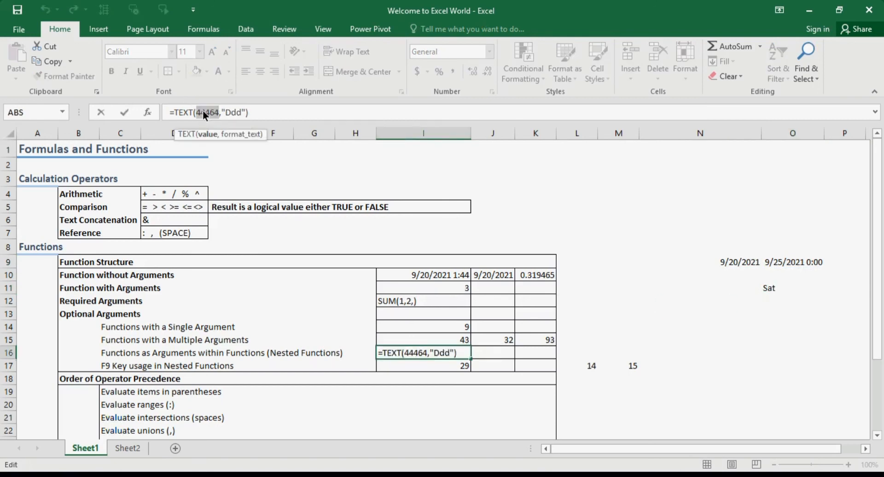
pyautogui.press('Tab')
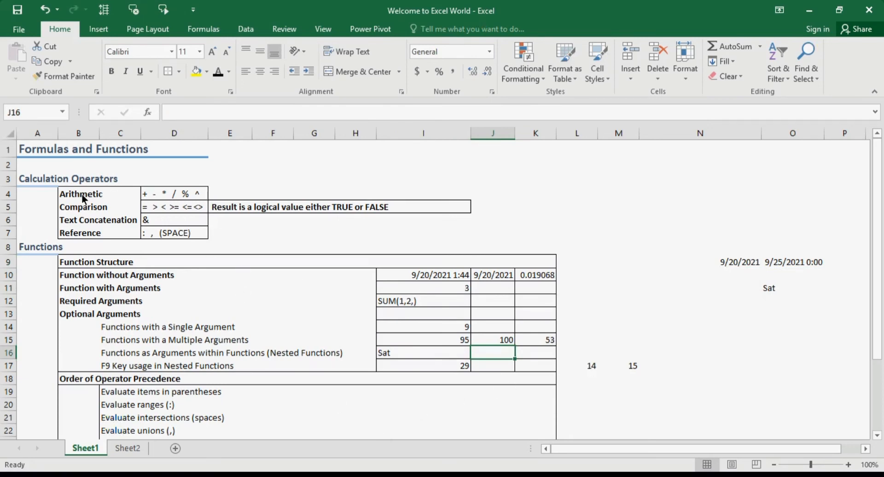
pyautogui.click(52, 184)
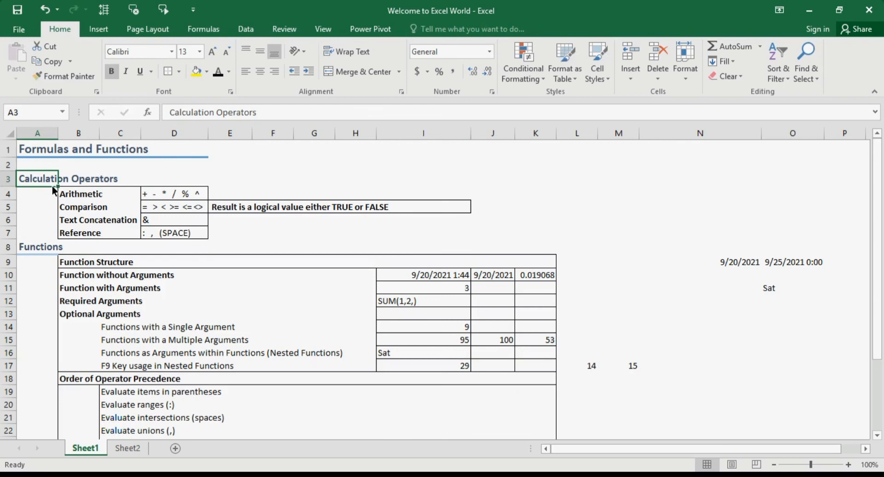